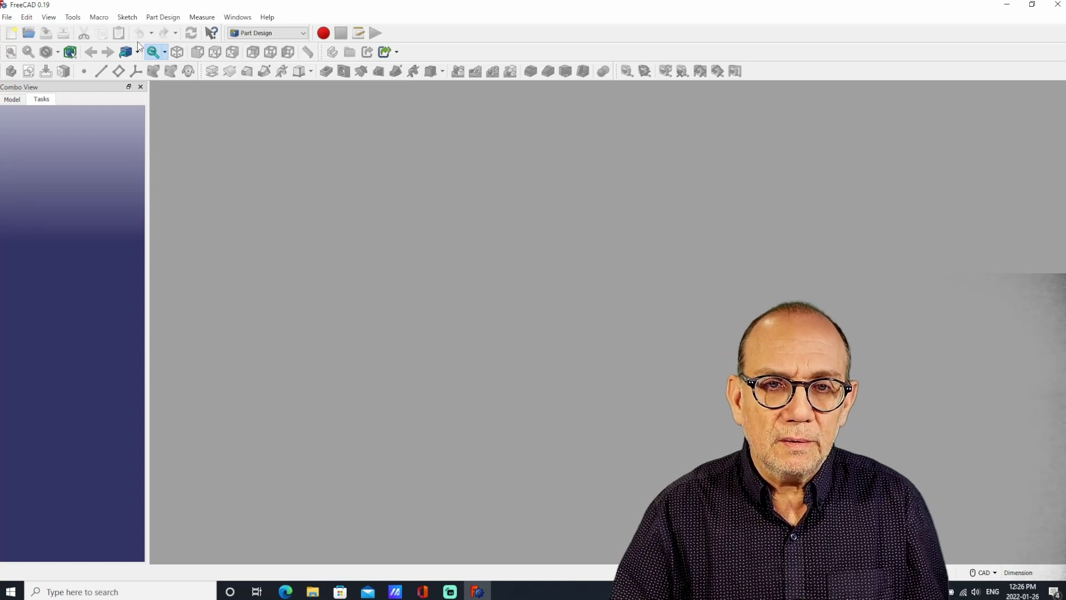
Step: Create a new empty document and add a body to it
click(5, 18)
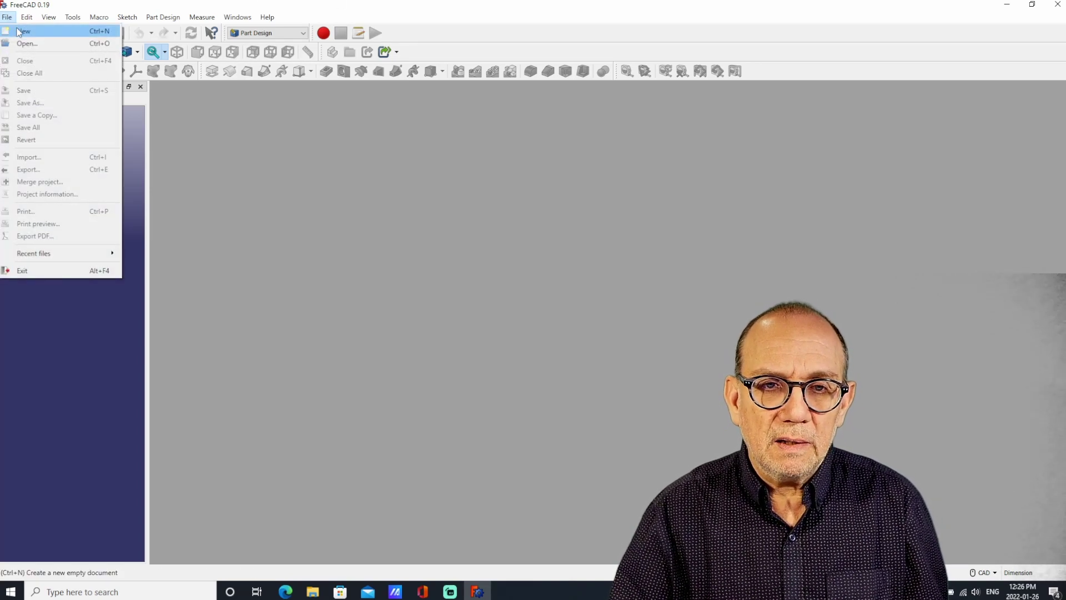
click(23, 31)
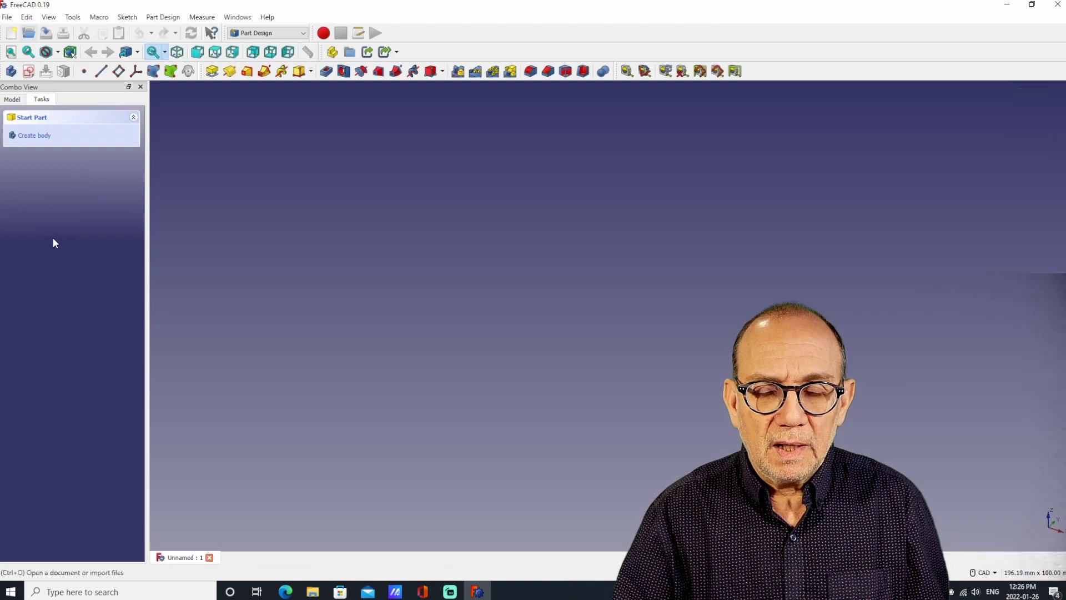
click(30, 137)
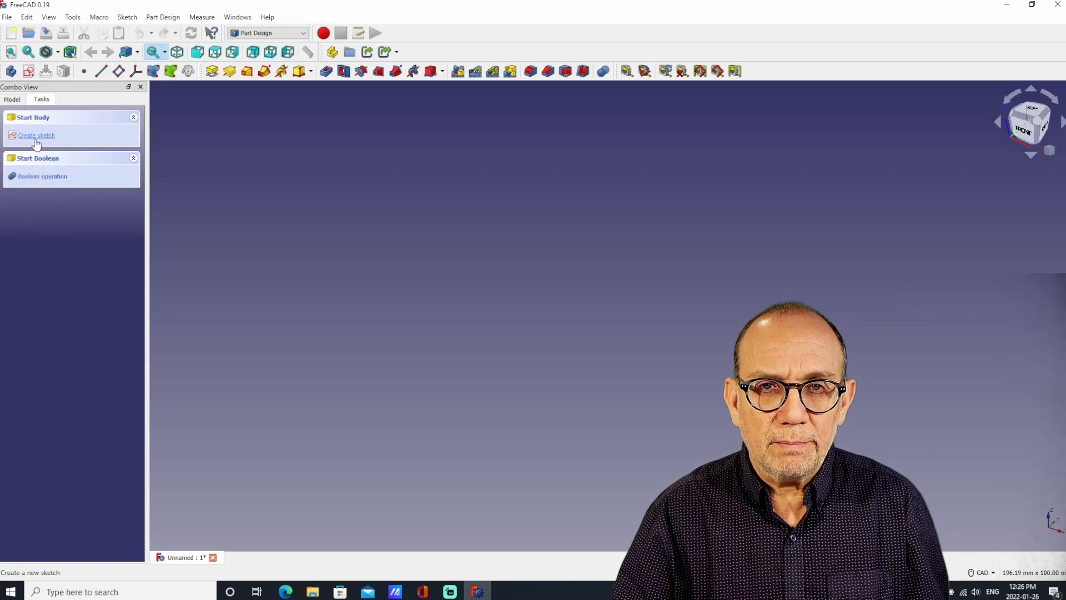
Step: Start a new sketch in the body on the XY base plane
click(31, 136)
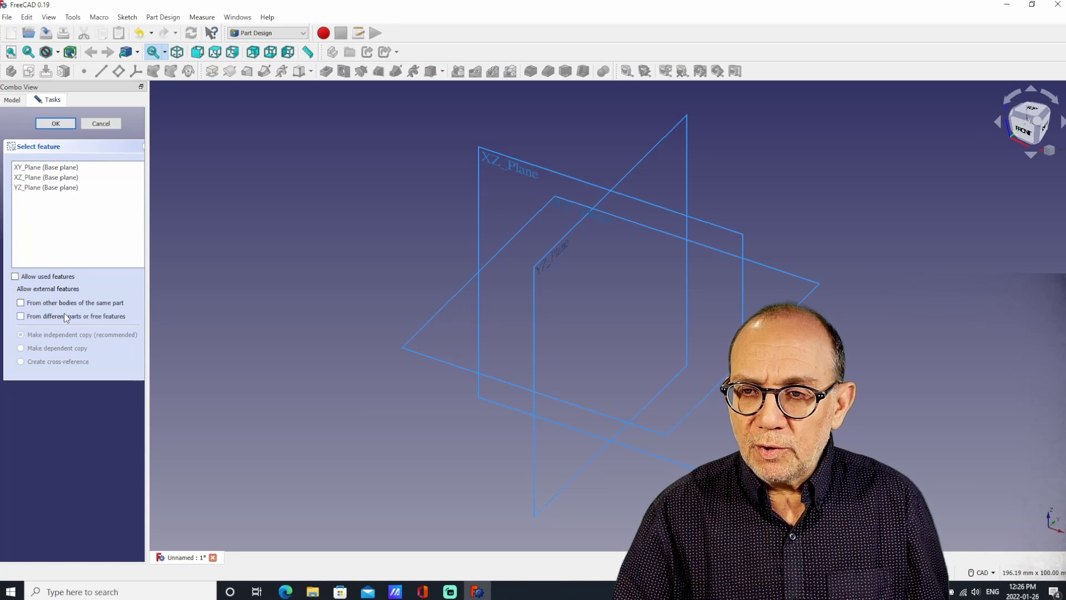
click(513, 236)
click(56, 123)
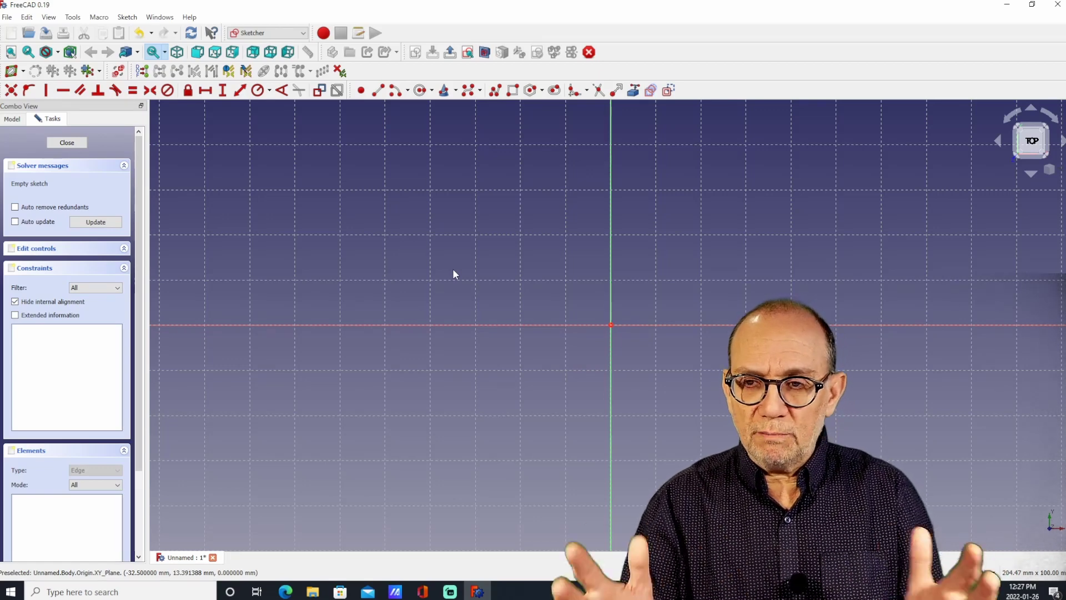
Step: Sketch a circle about 66 mm in diameter centred on the origin
mouse_move(498, 274)
middle_down()
mouse_move(480, 257)
mouse_move(449, 254)
middle_up()
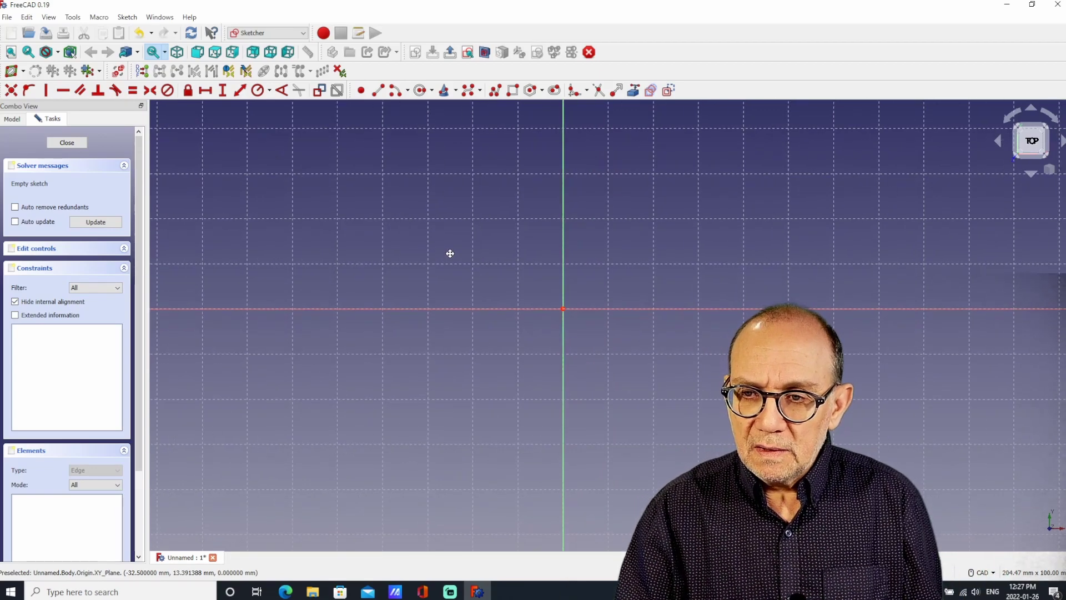
click(421, 90)
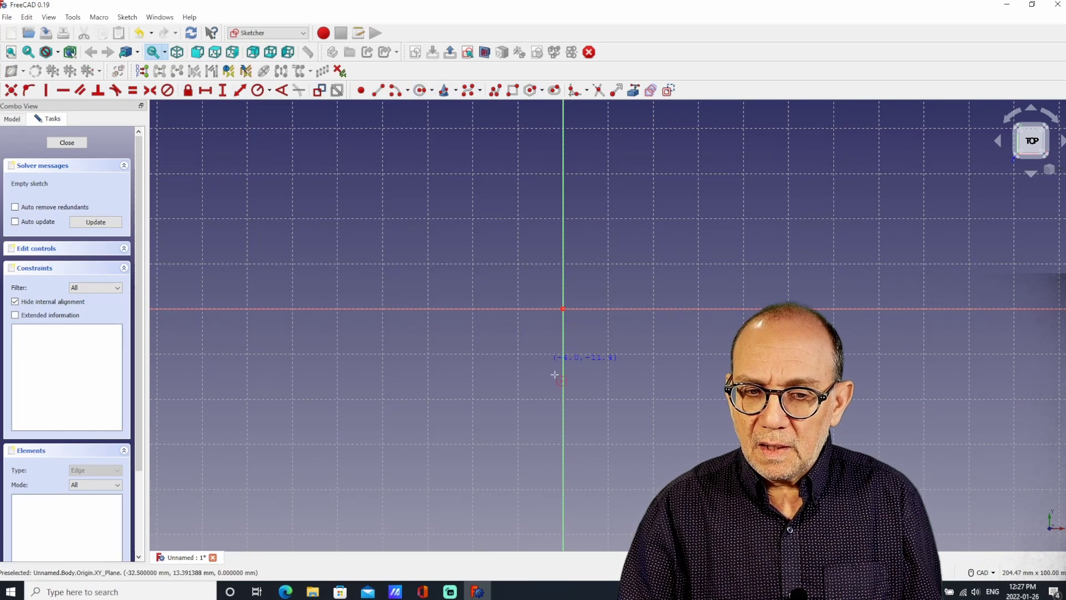
click(563, 309)
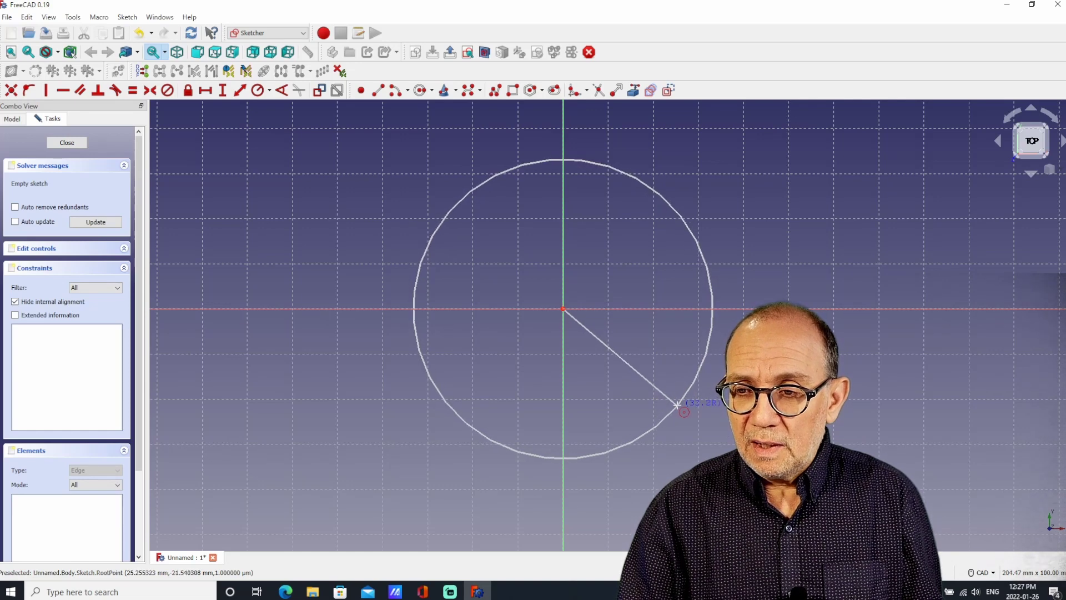
click(675, 409)
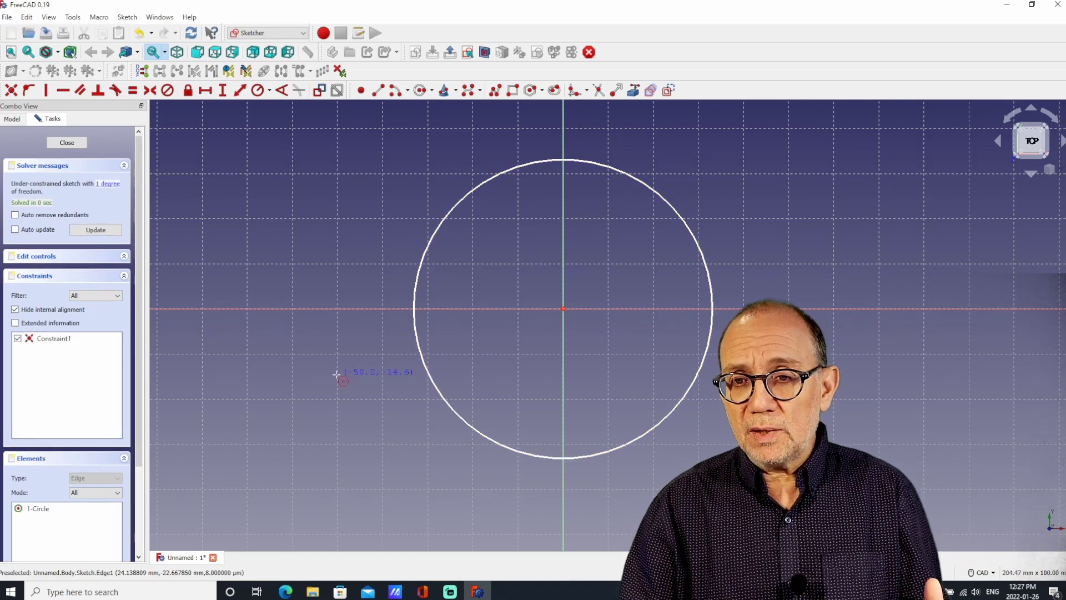
Step: Constrain the circle's diameter to 80 mm and close the sketch
click(269, 93)
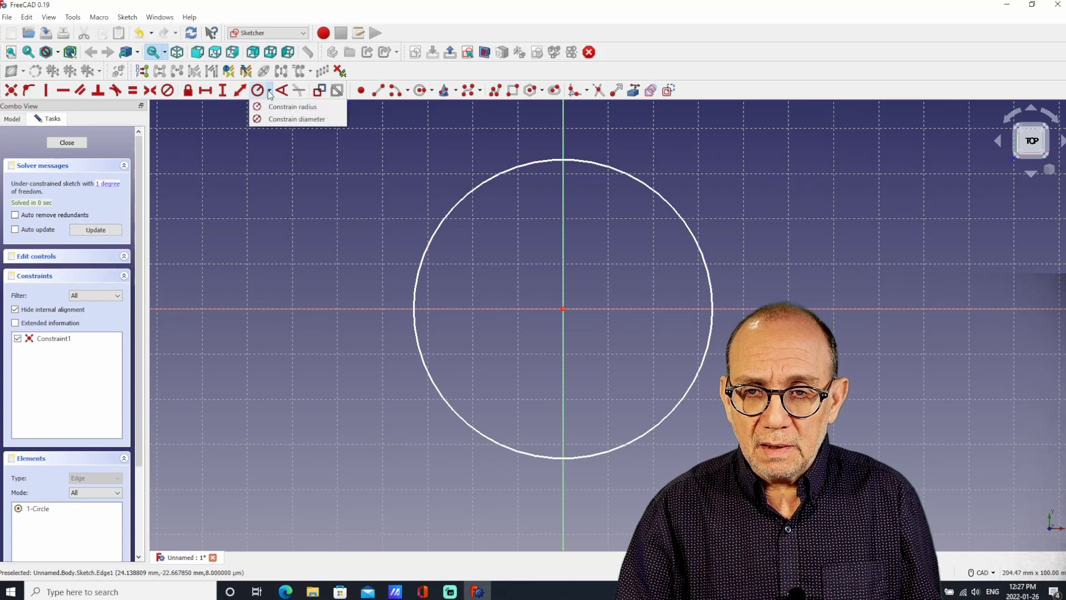
click(281, 119)
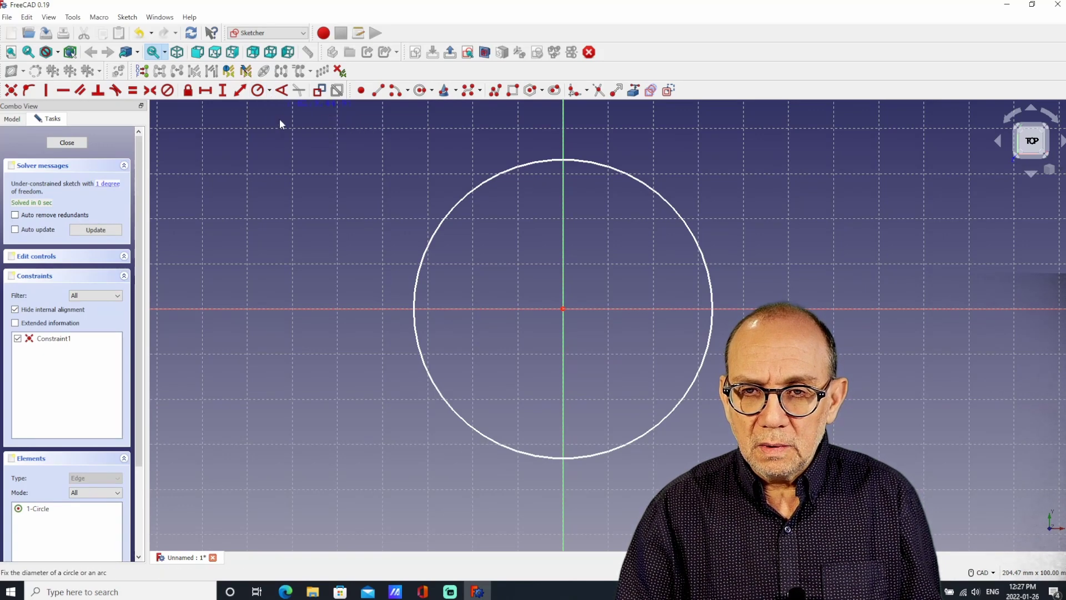
click(459, 201)
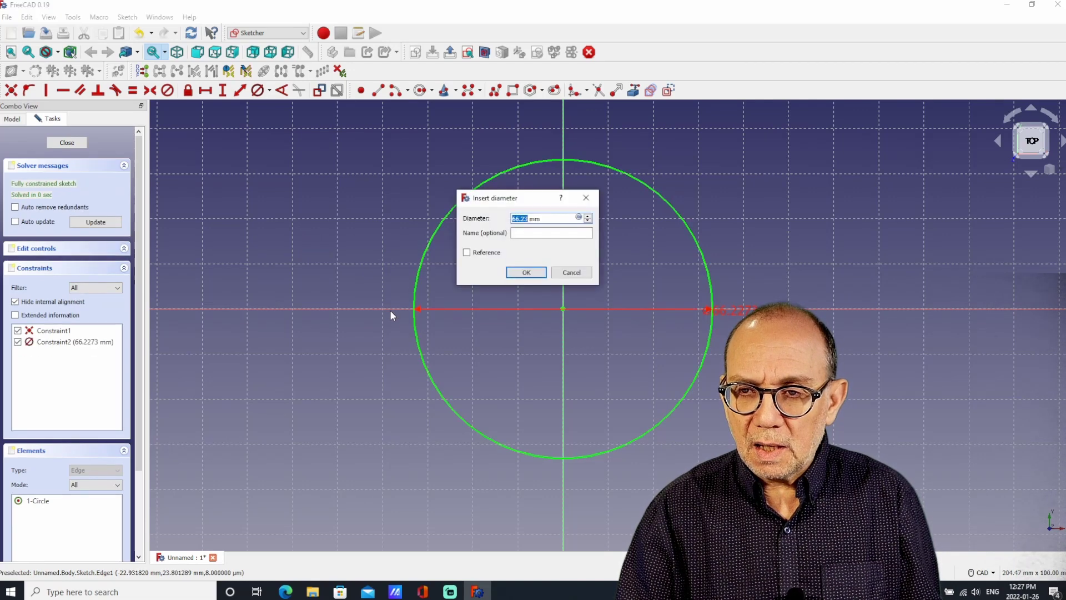
text(80)
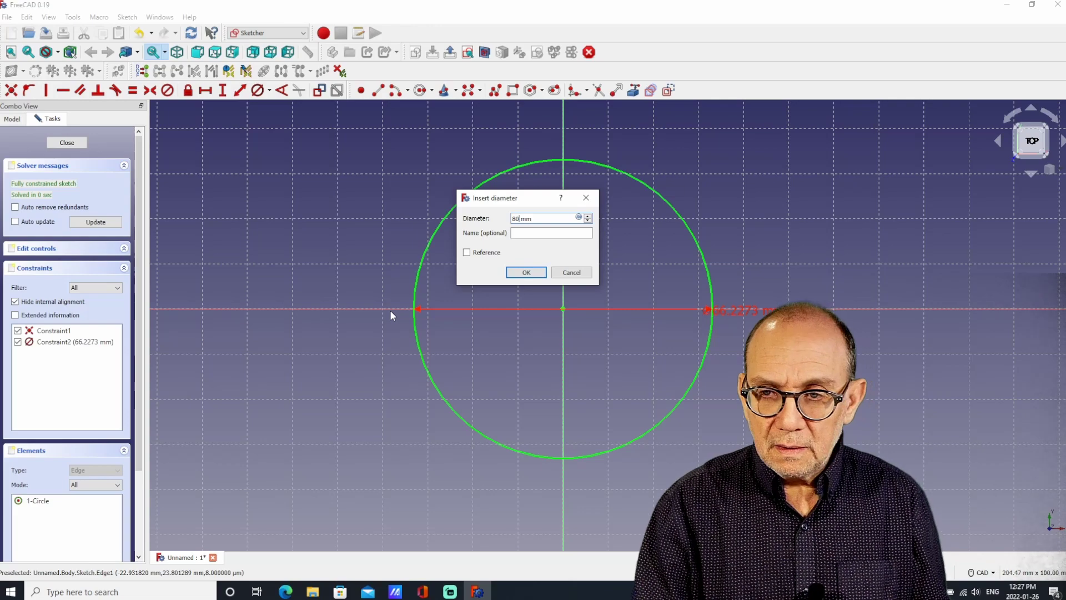
click(516, 272)
scroll(362, 313, down, 3)
scroll(360, 313, up, 1)
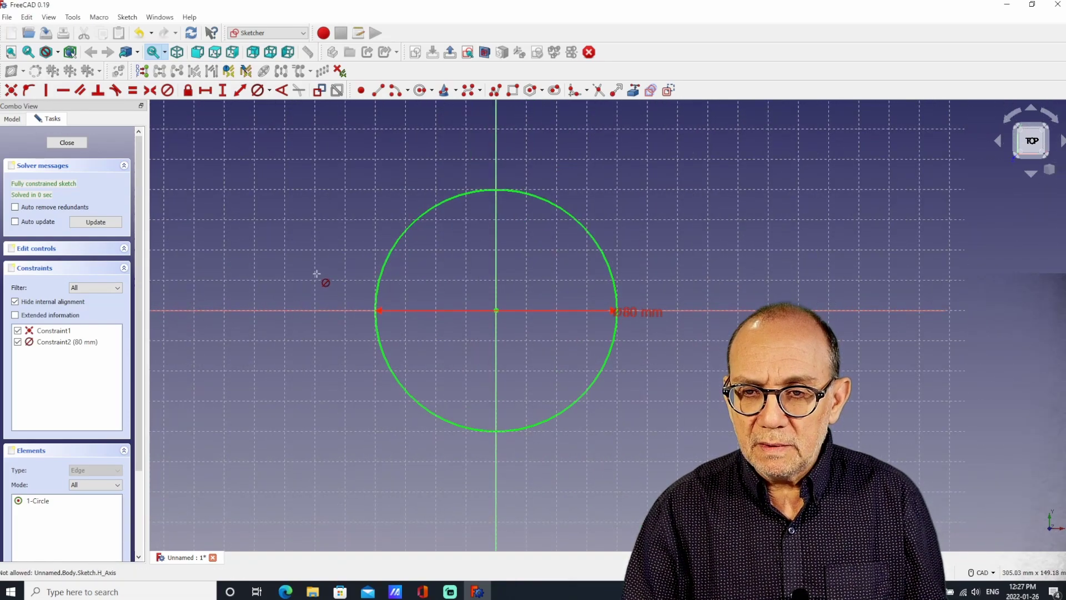
mouse_move(318, 273)
middle_down()
mouse_move(415, 269)
mouse_move(413, 278)
middle_up()
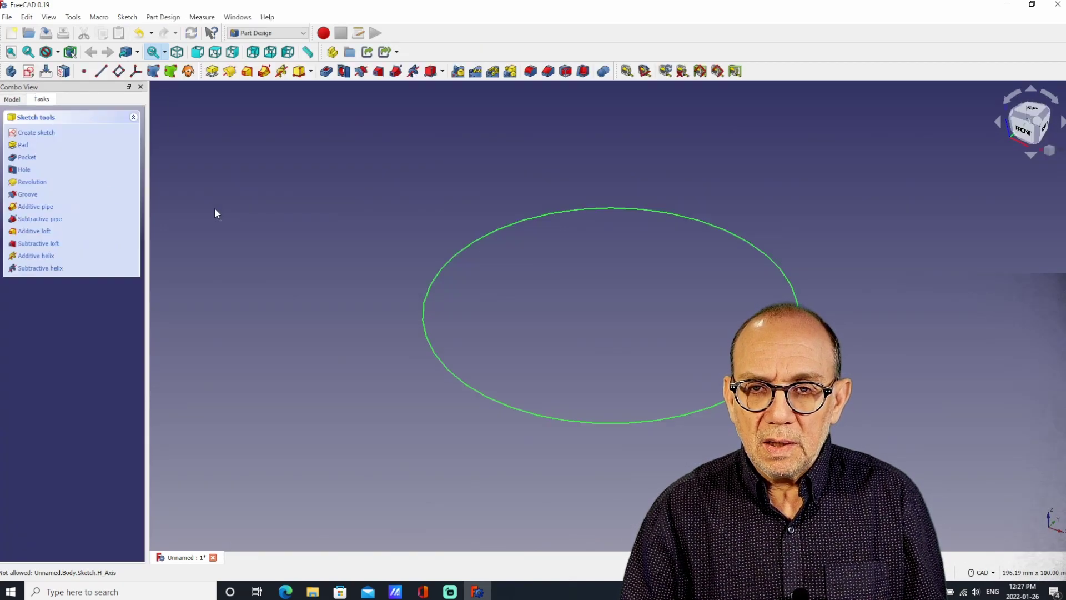
Step: Pad the circle sketch to a length of 80 mm to form a solid cylinder
click(220, 74)
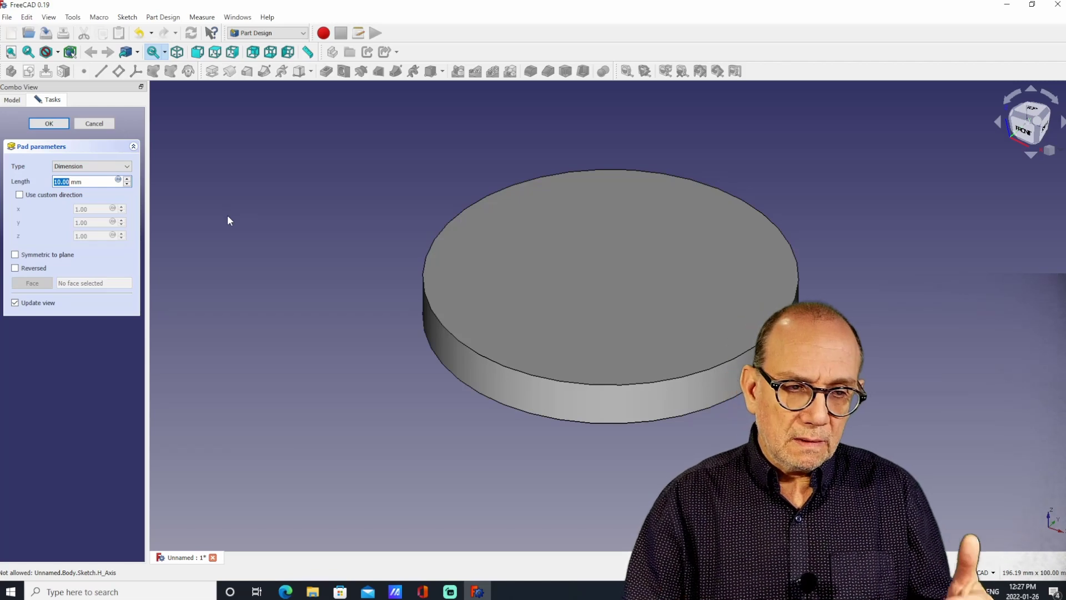
text(80)
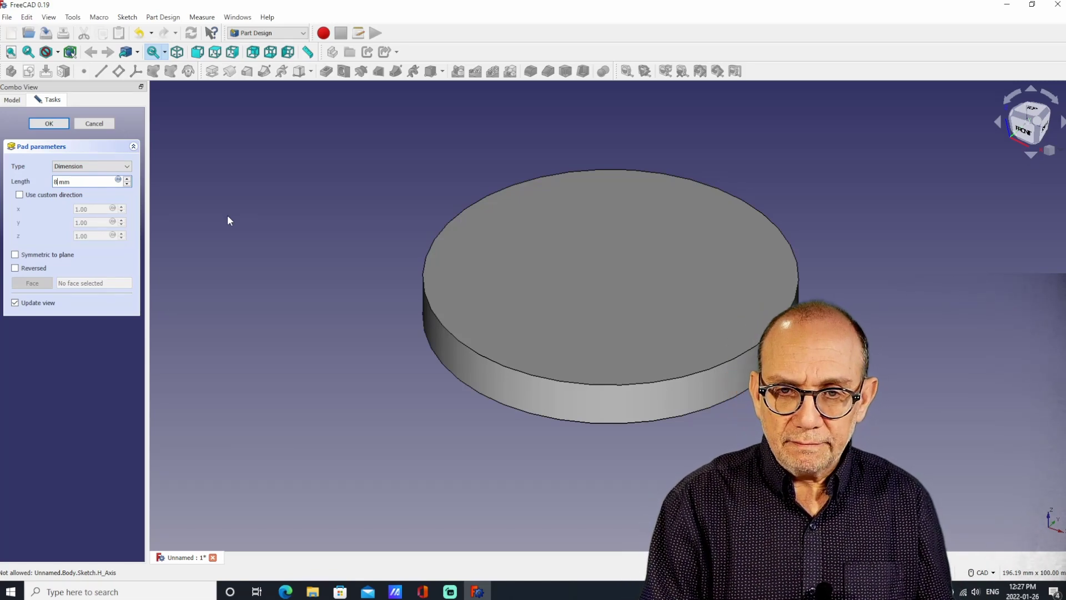
click(49, 123)
scroll(328, 204, down, 5)
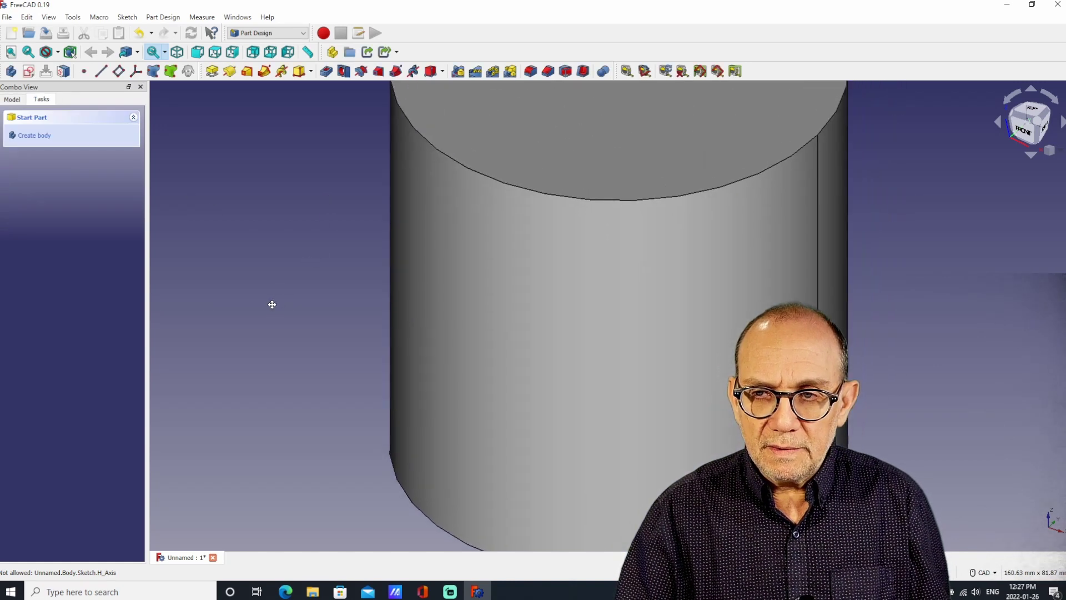
scroll(272, 310, down, 1)
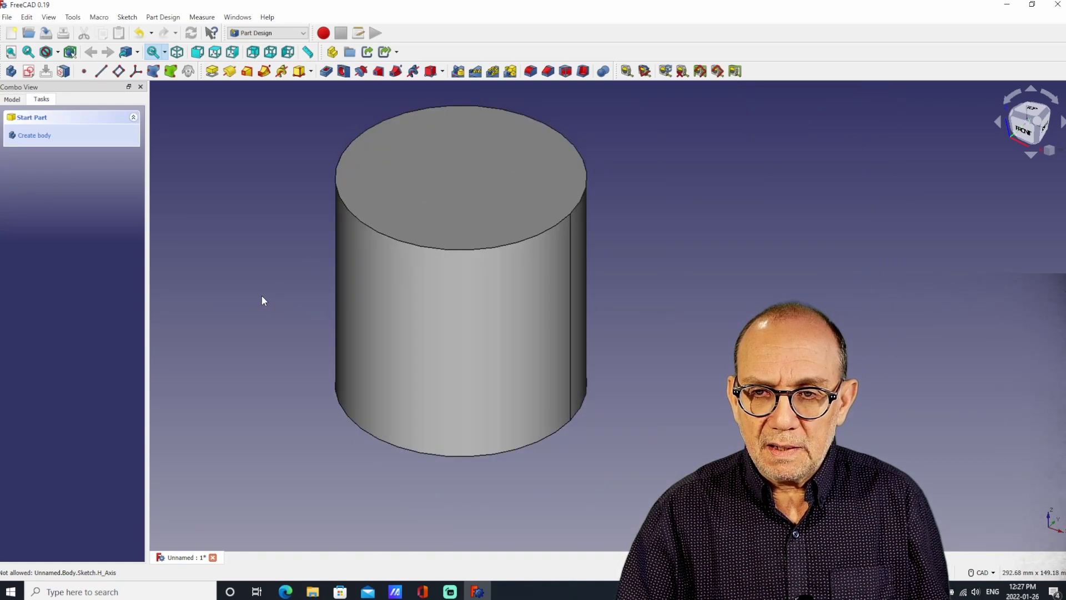
middle_drag(252, 284, 342, 293)
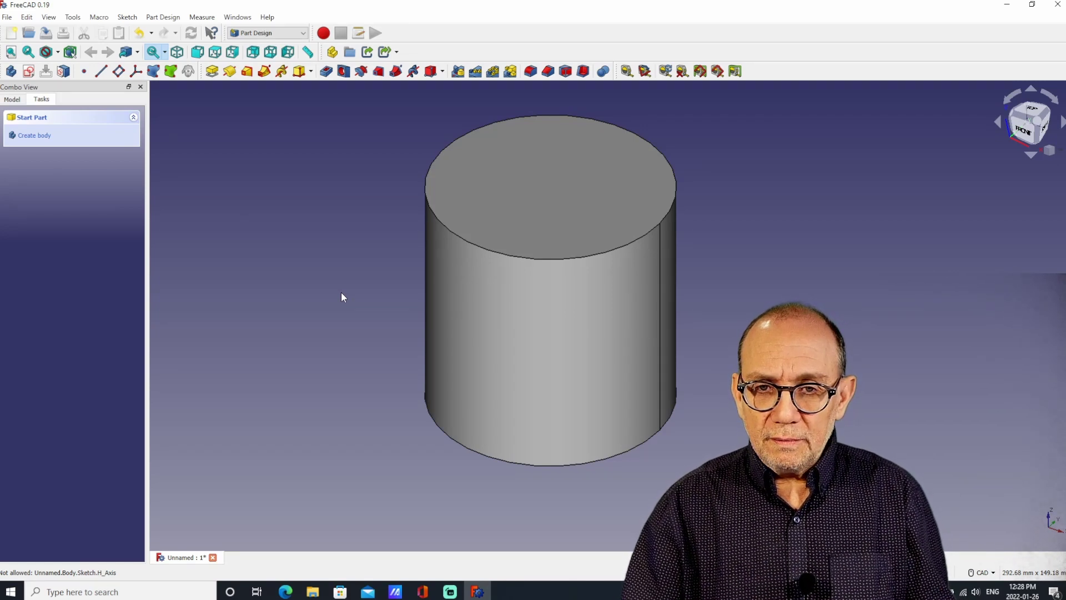
Step: Try to start a new sketch on the cylinder's curved side face
click(12, 99)
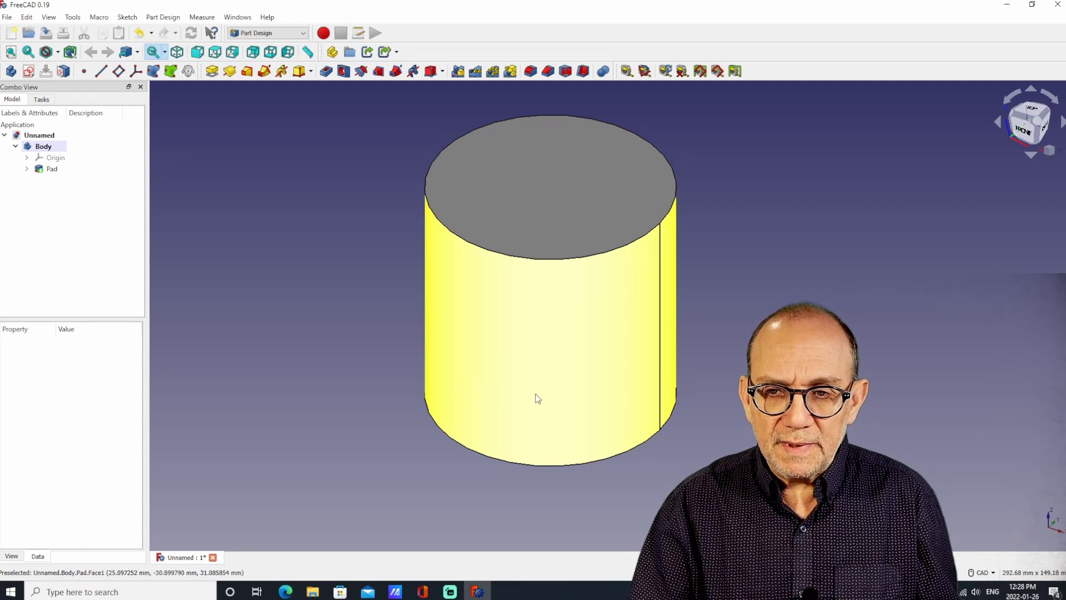
click(511, 375)
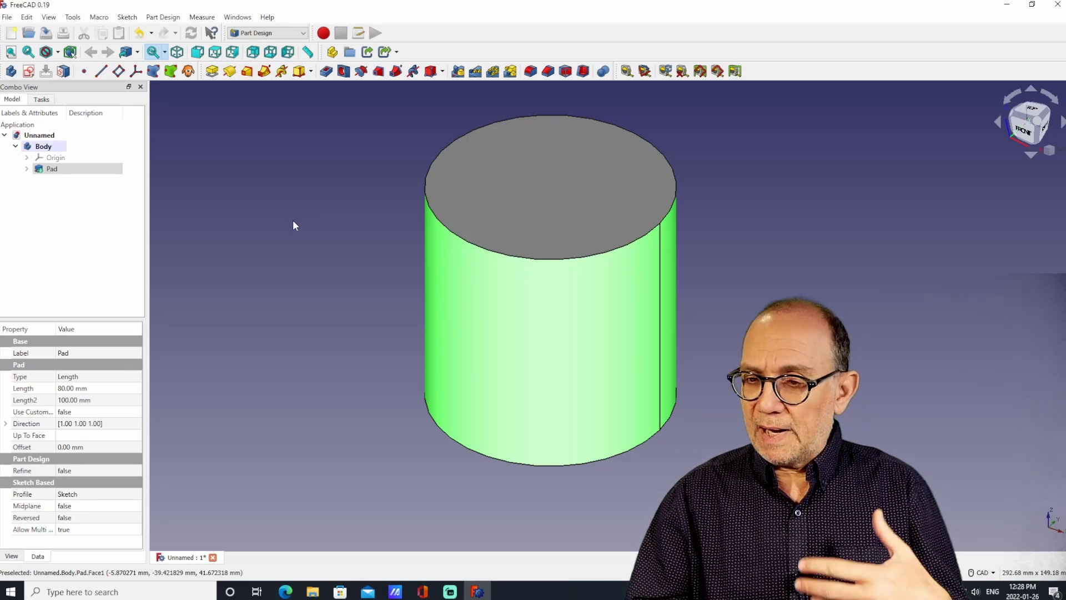
click(29, 71)
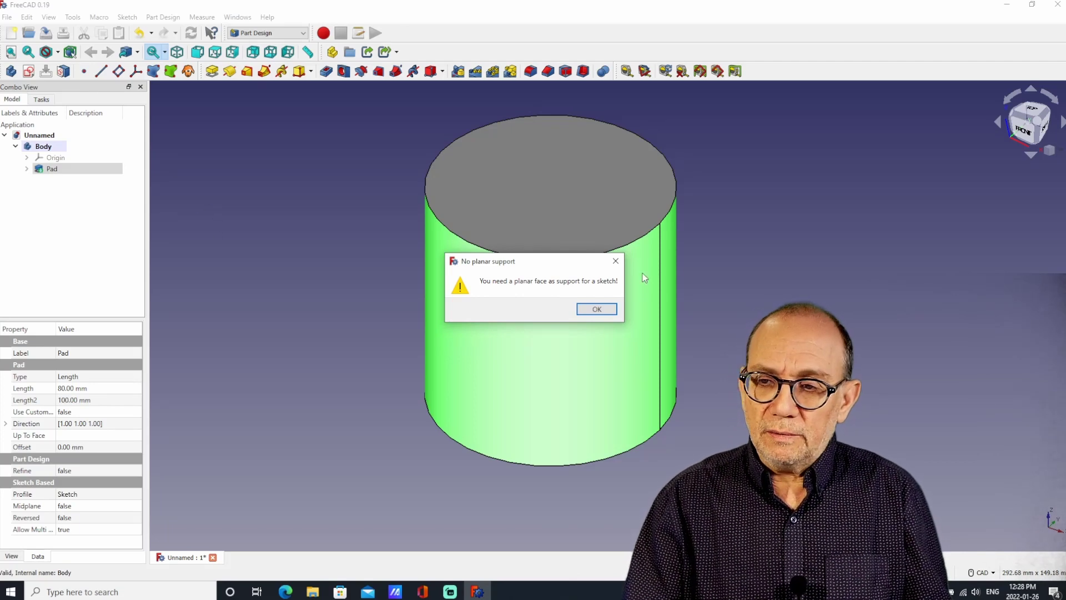
click(597, 309)
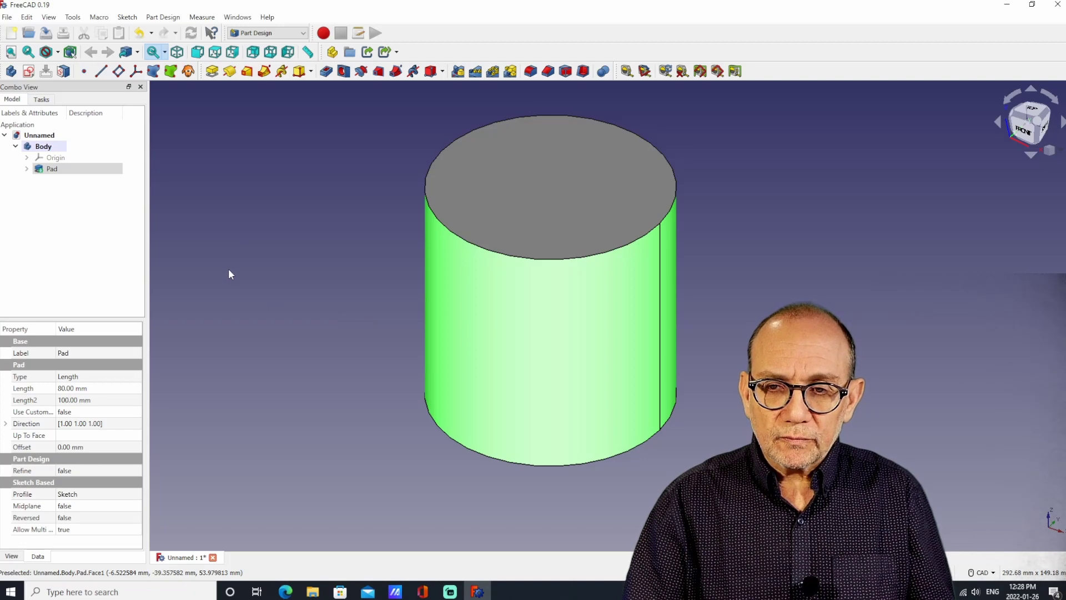
click(230, 274)
Step: Create a datum plane in the body and use the Pad as its first attachment reference
click(37, 148)
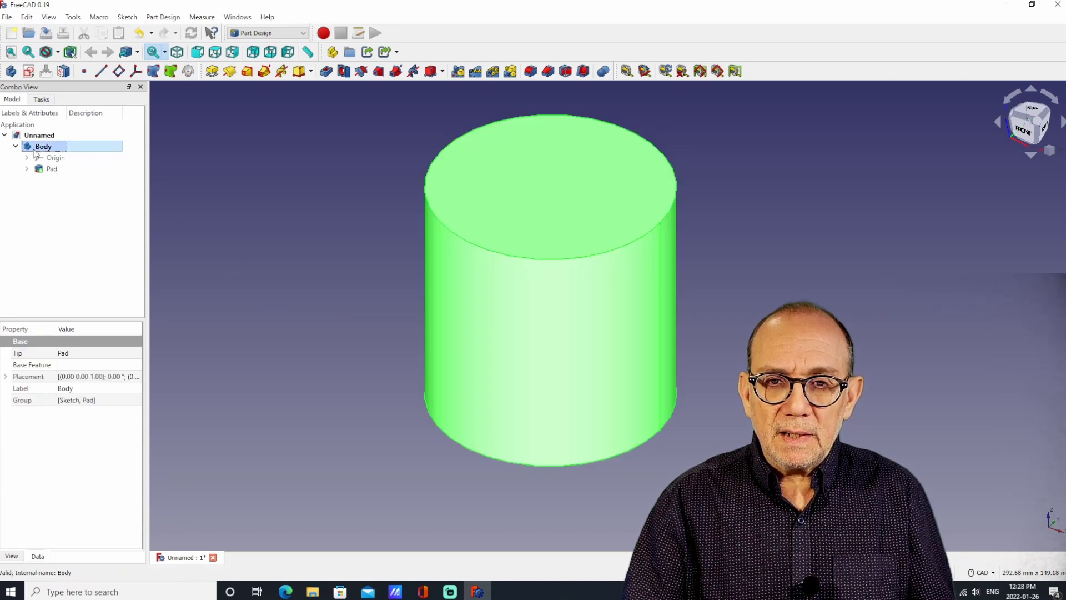
click(119, 71)
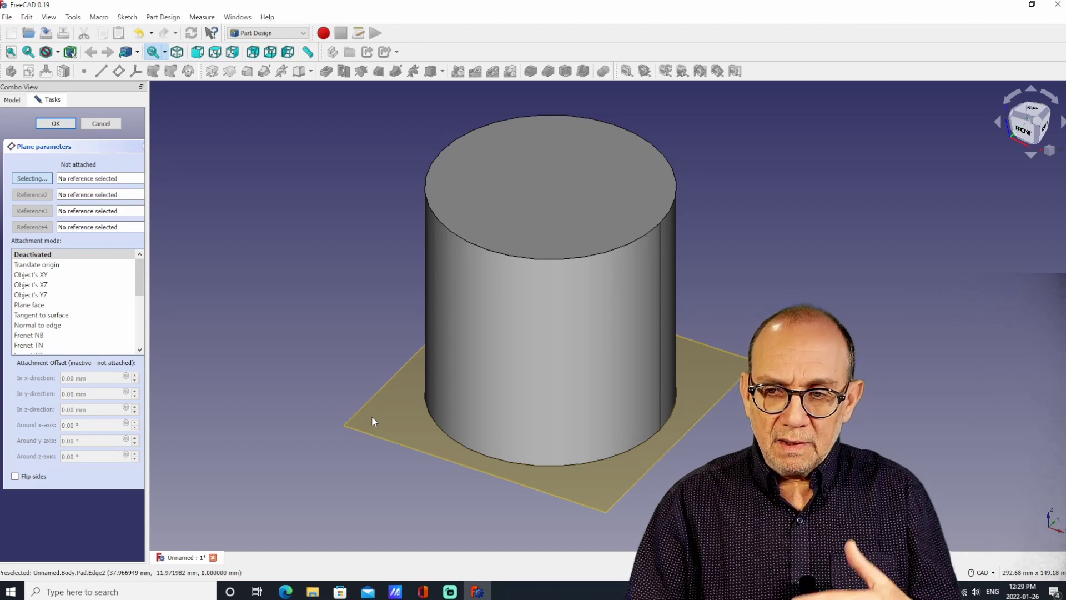
click(33, 275)
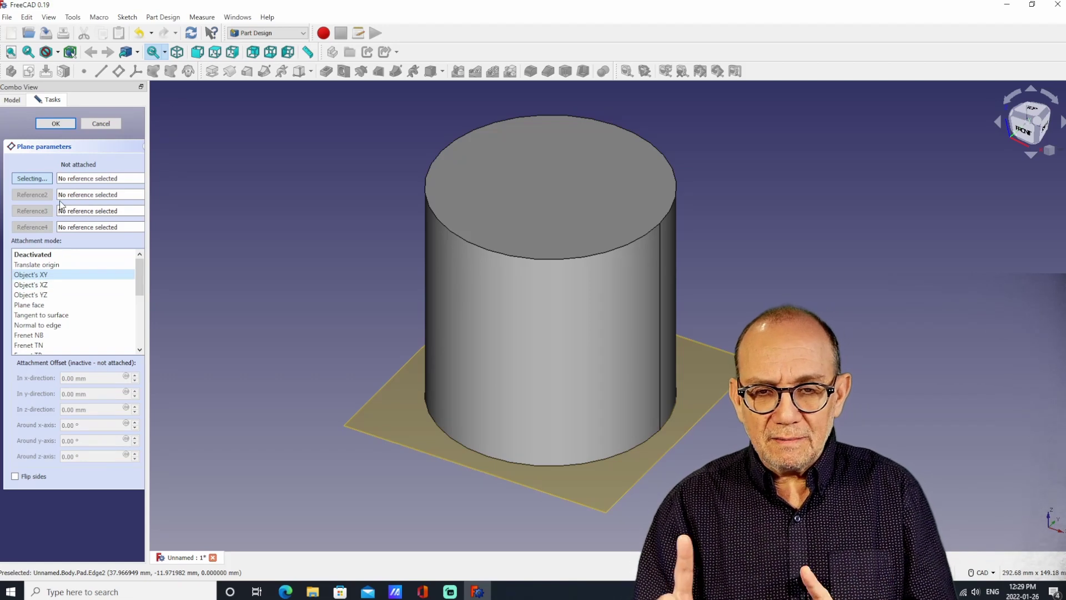
click(13, 101)
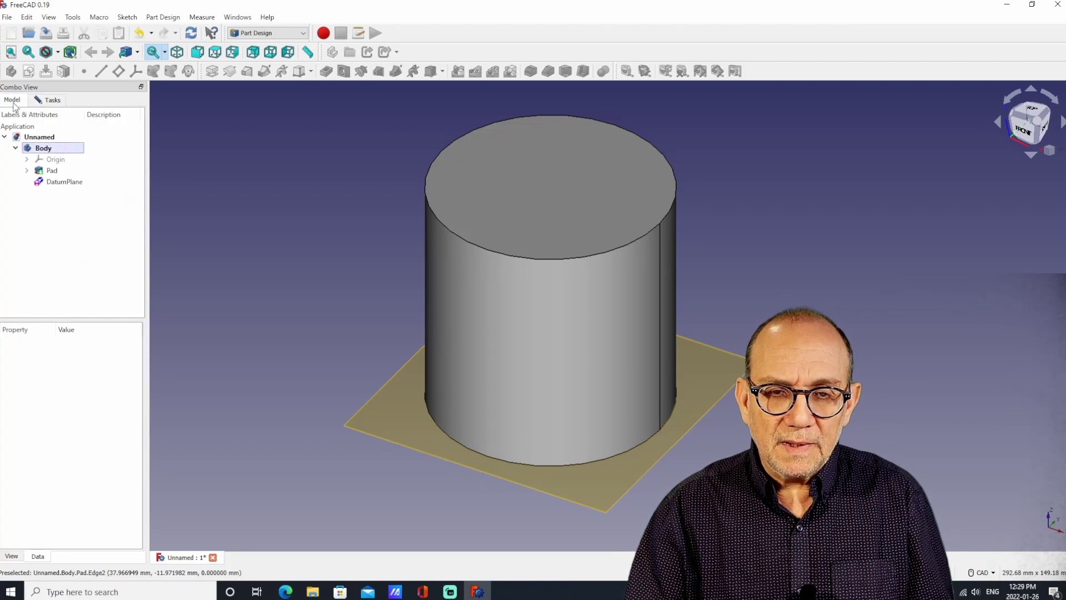
click(53, 172)
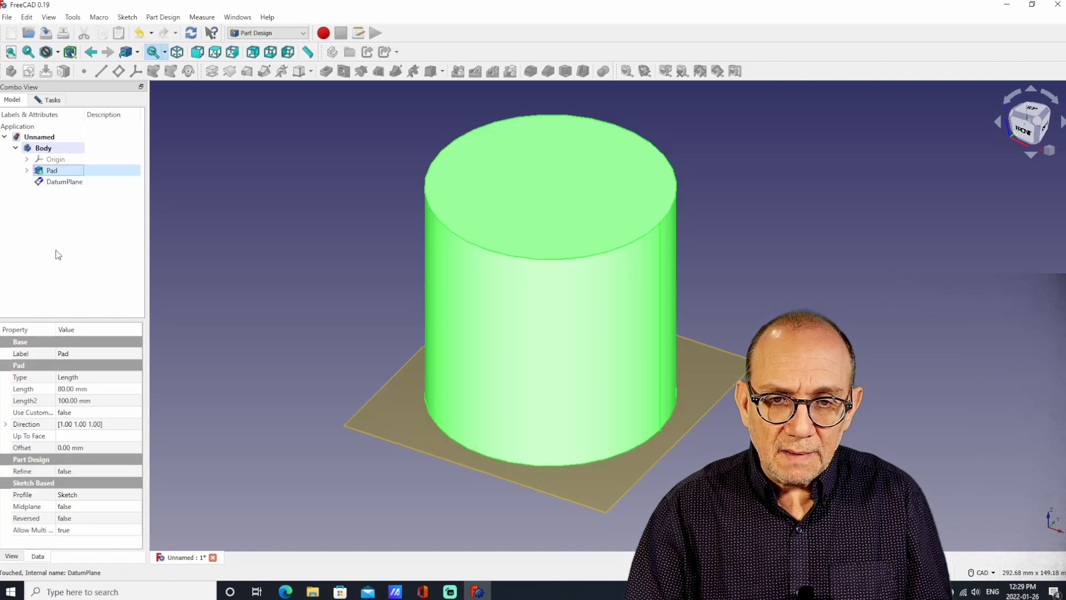
click(52, 100)
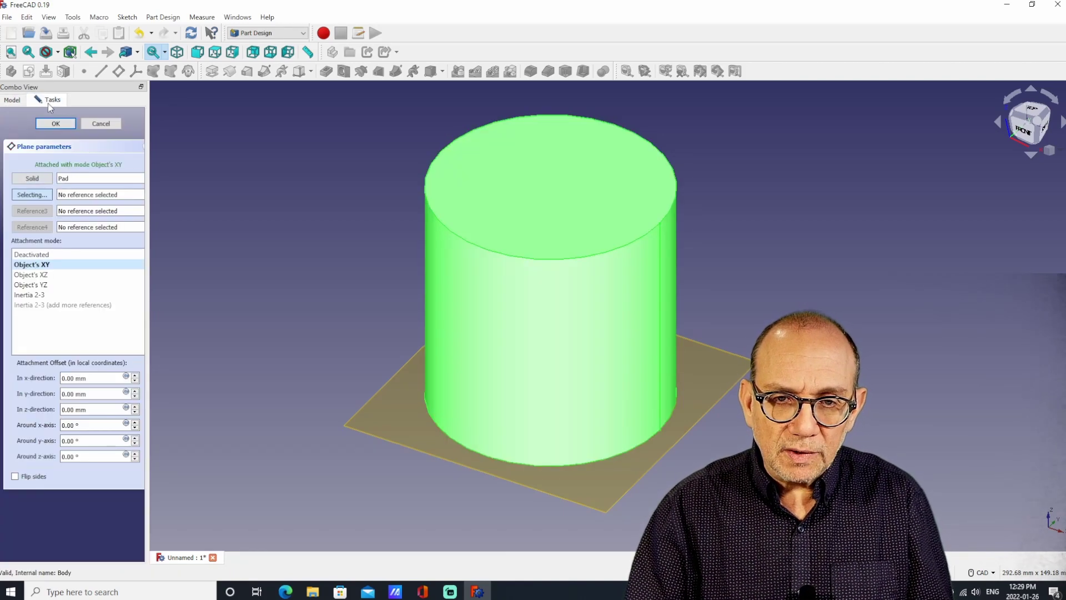
Step: Try the Object's XY, XZ and YZ attachment modes for the datum plane and settle on Object's XZ
click(41, 277)
click(40, 265)
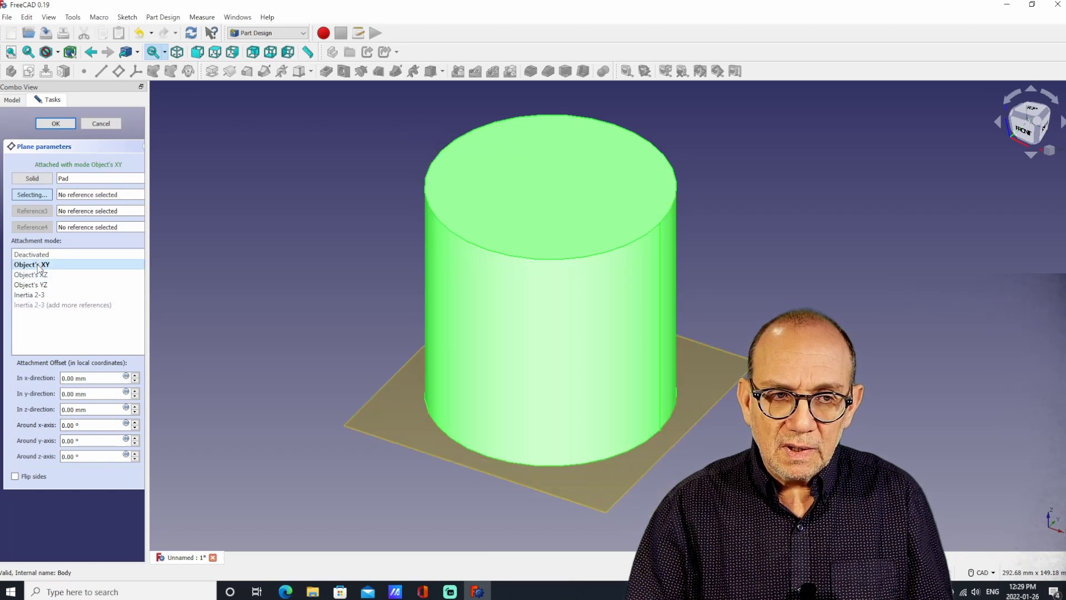
click(41, 276)
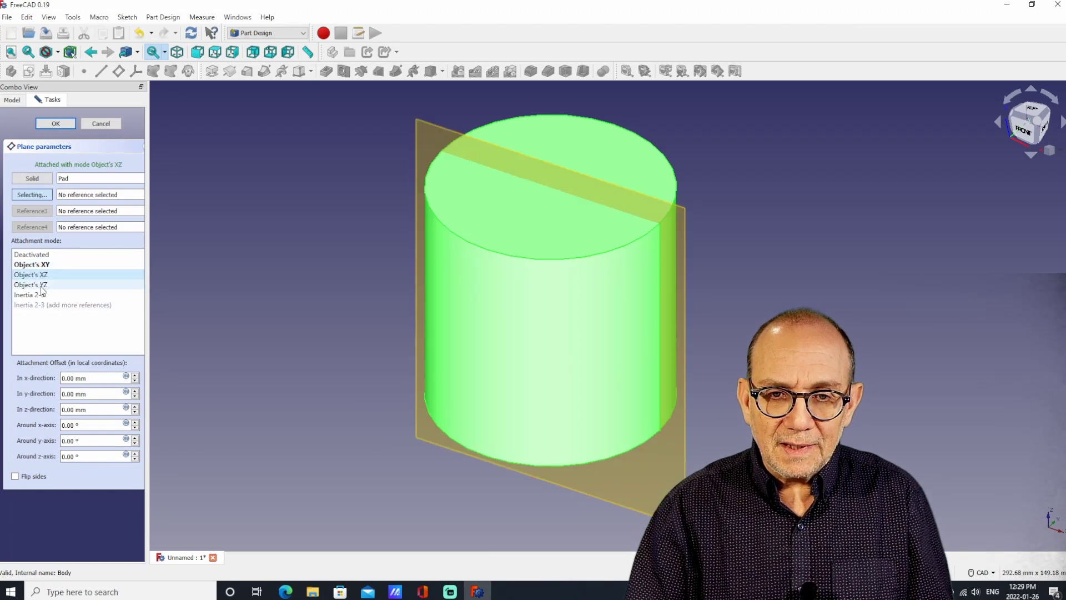
click(41, 285)
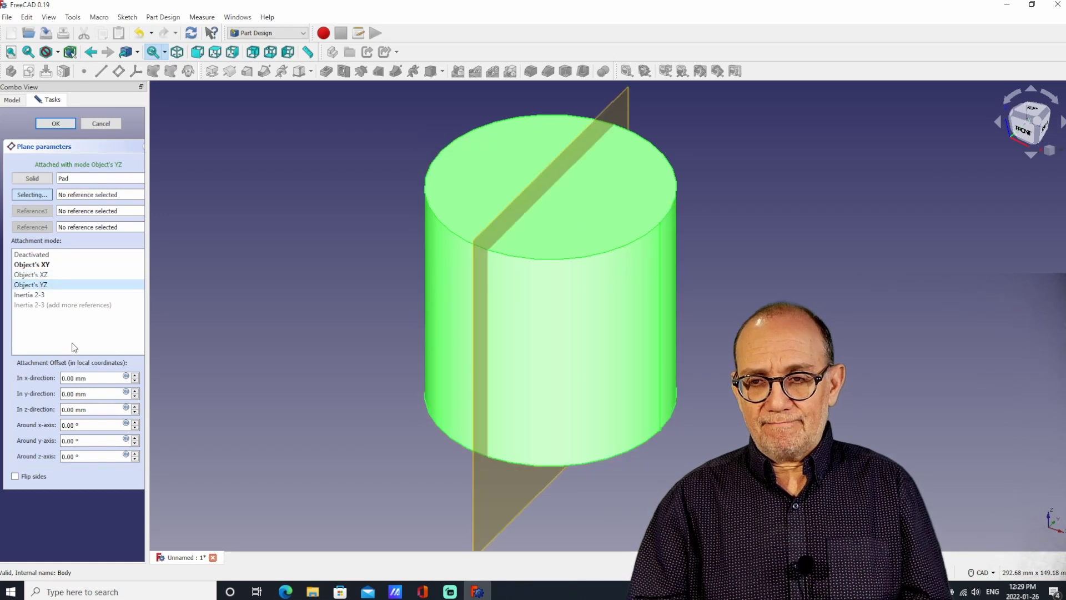
key(Up)
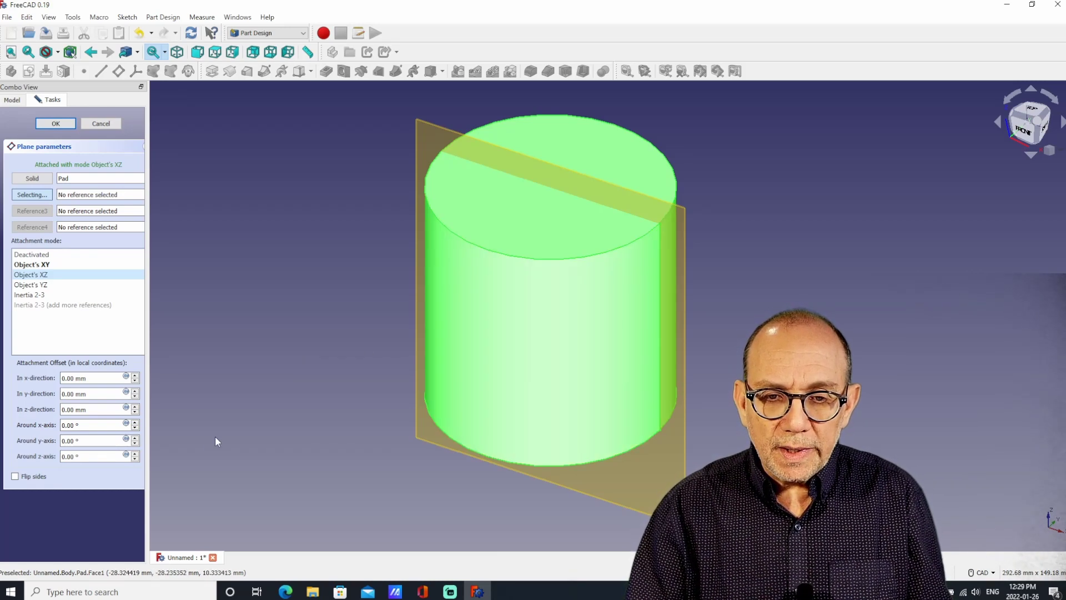
Step: Try small positive and negative z-direction attachment offsets on the datum plane to check which way it moves
click(135, 411)
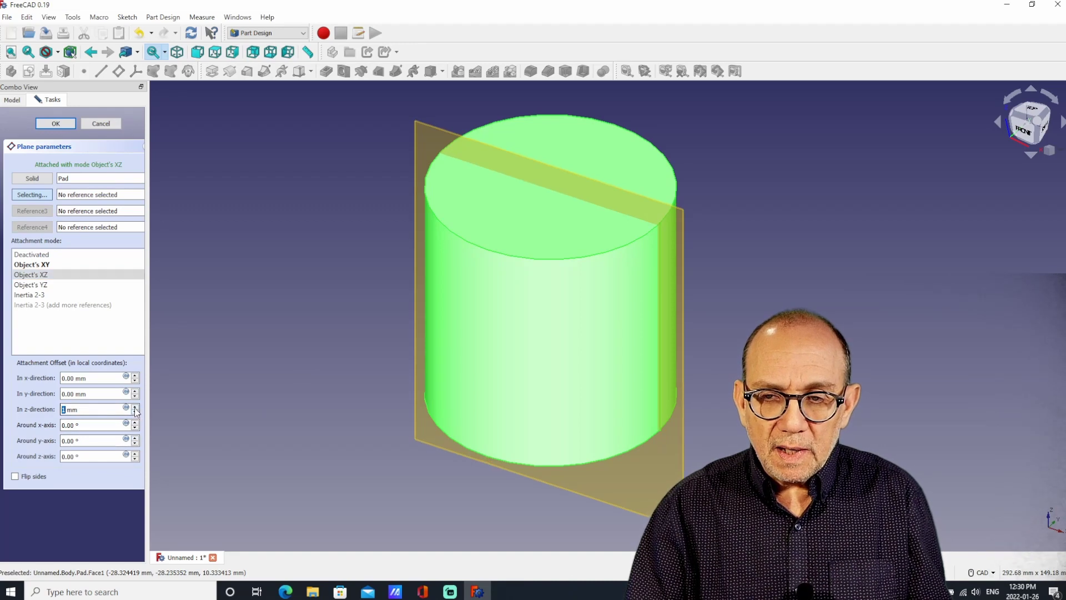
click(135, 411)
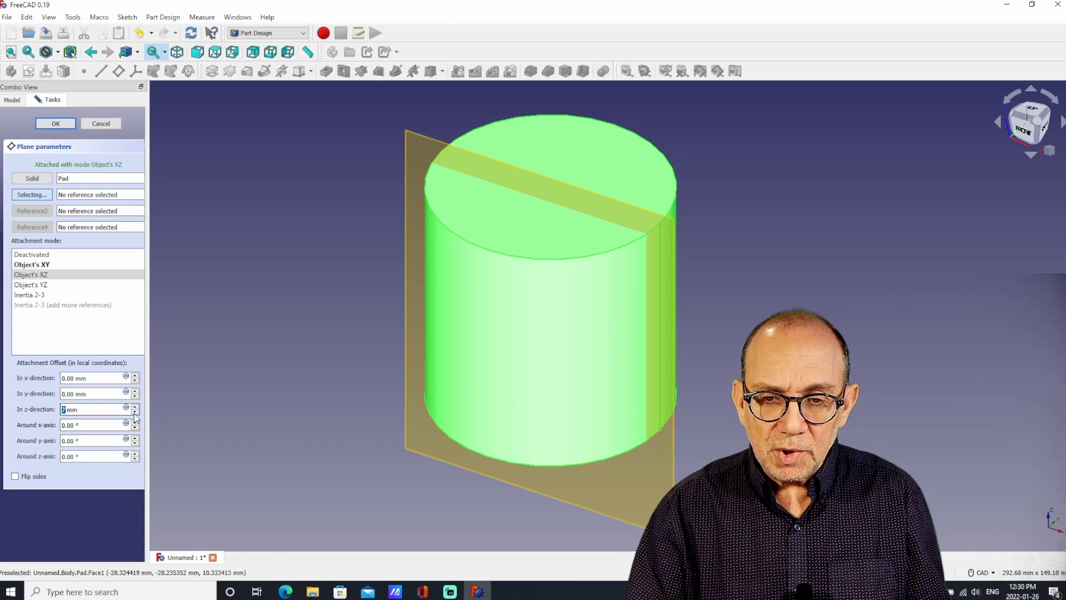
click(135, 412)
scroll(135, 411, up, 3)
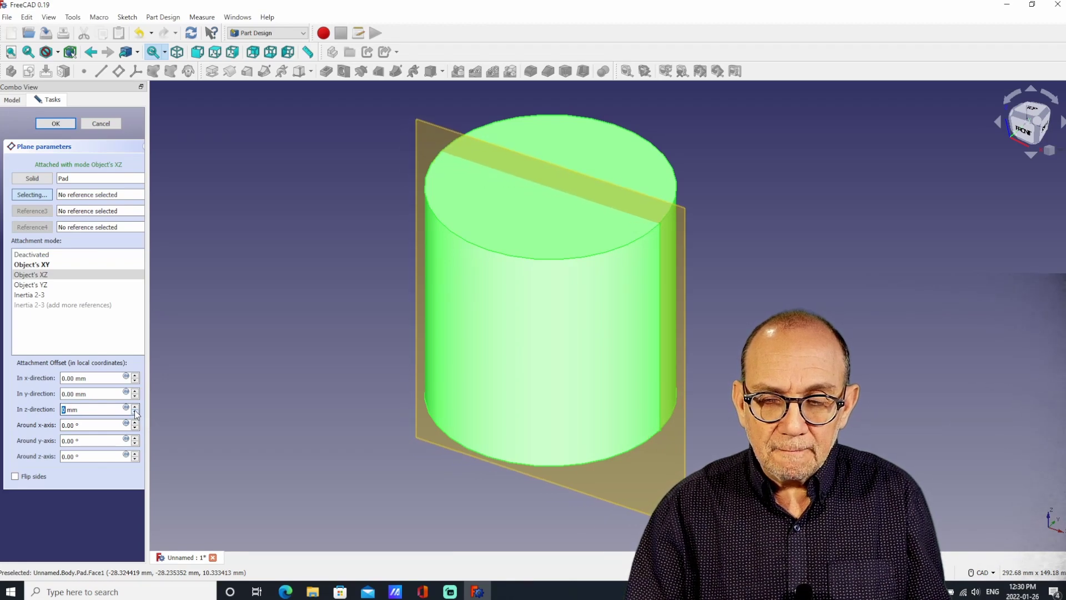
scroll(135, 412, down, 8)
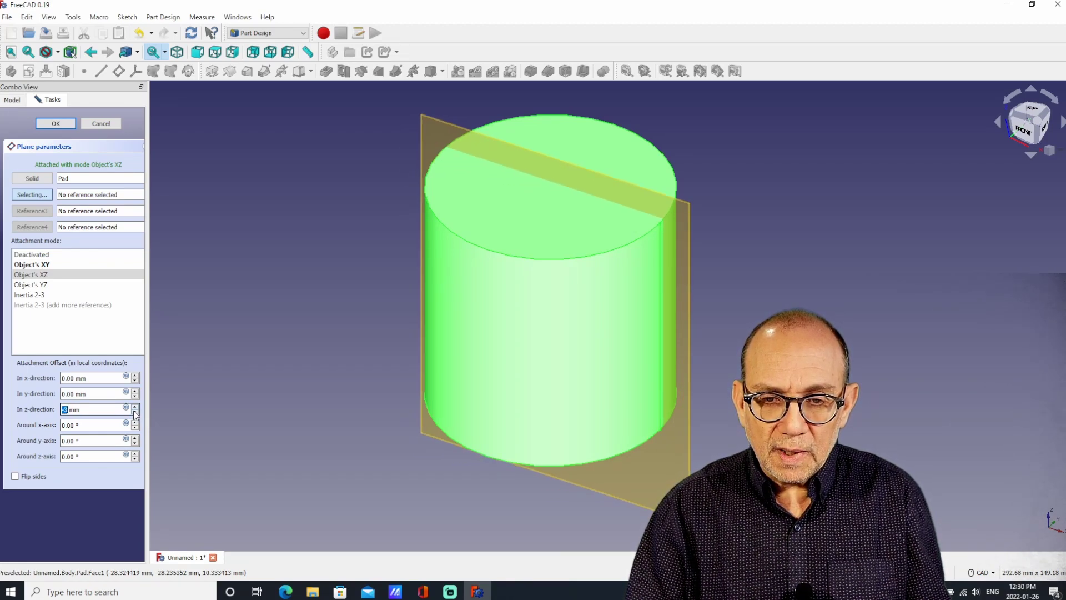
scroll(136, 411, up, 5)
scroll(136, 410, up, 3)
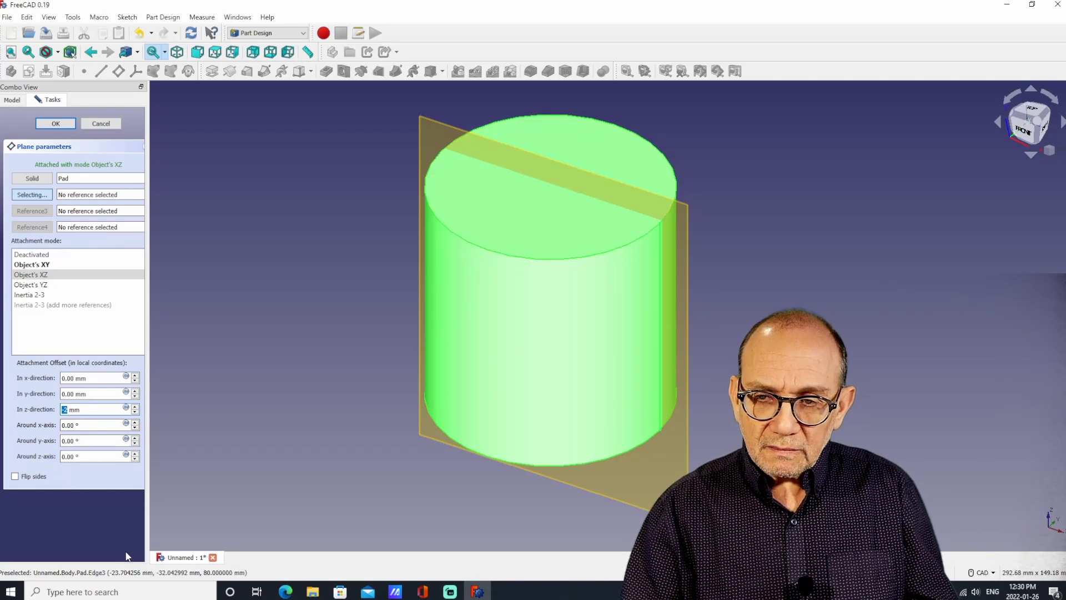
Step: Set the datum plane's z-direction attachment offset to 40 mm and accept the plane
text(40)
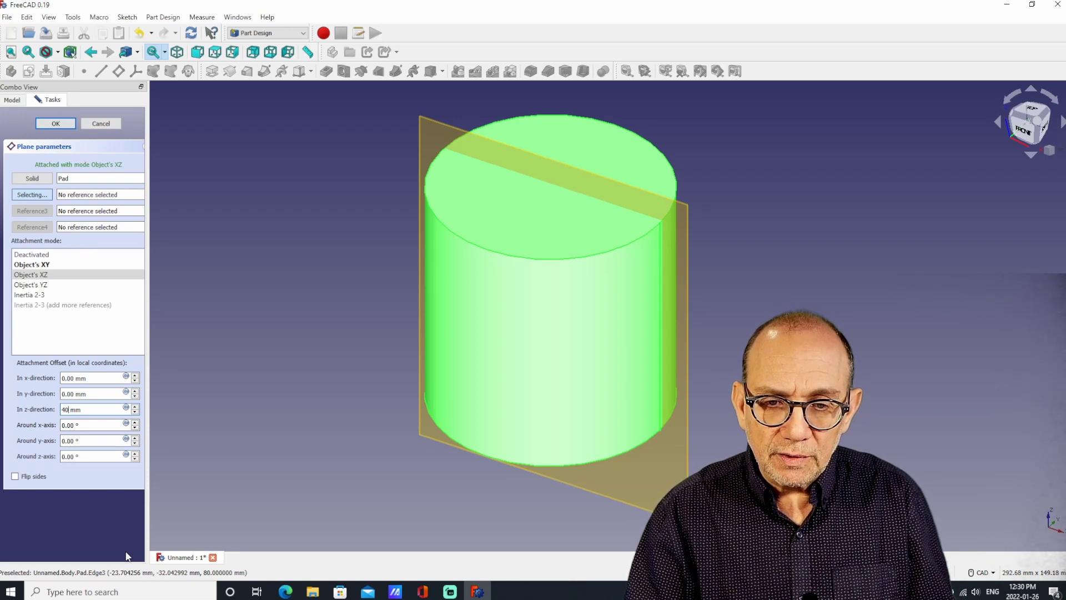
key(Return)
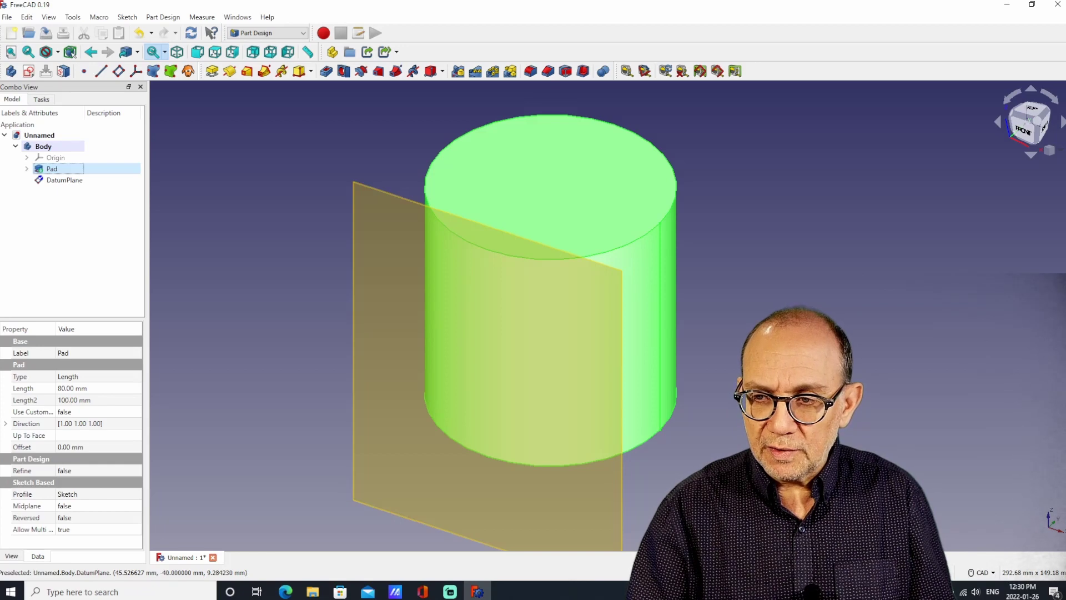
middle_drag(500, 389, 661, 376)
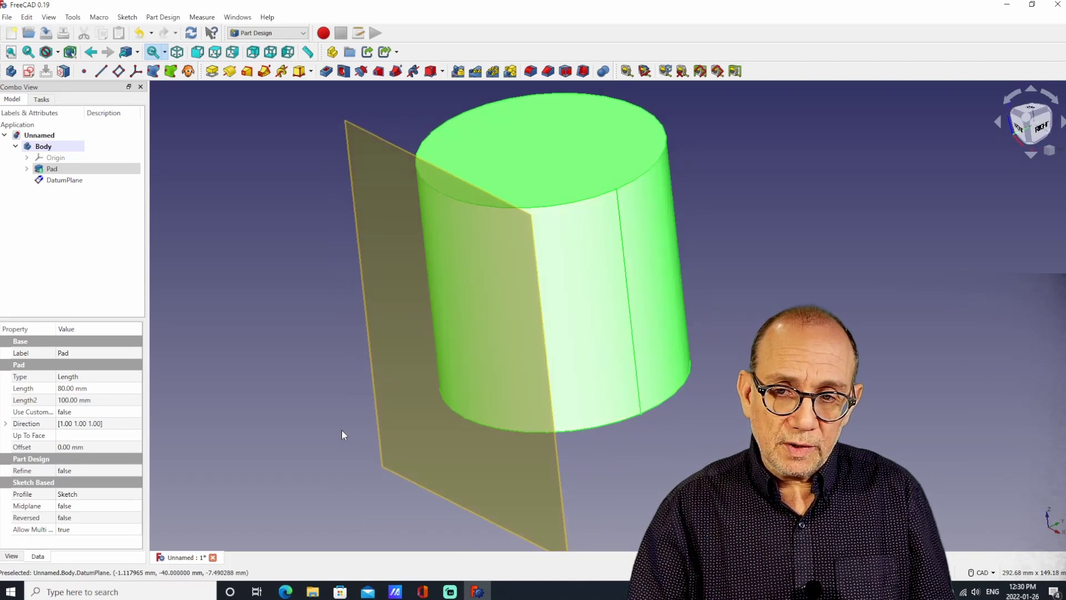
Step: Create a sketch on the datum plane and draw a circle about 39 mm in diameter centred on the vertical axis
click(66, 180)
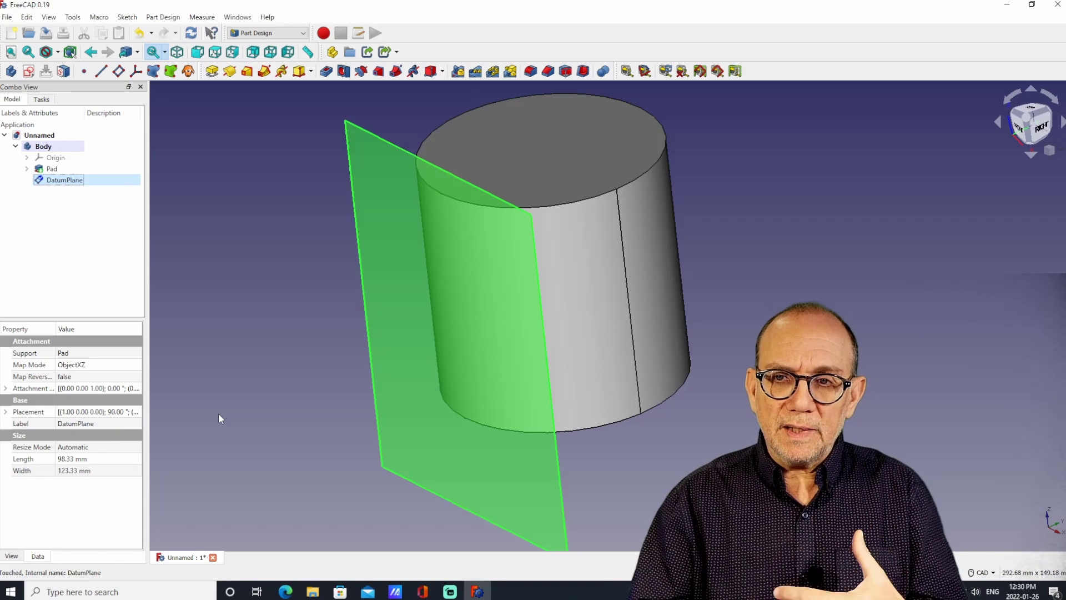
click(29, 73)
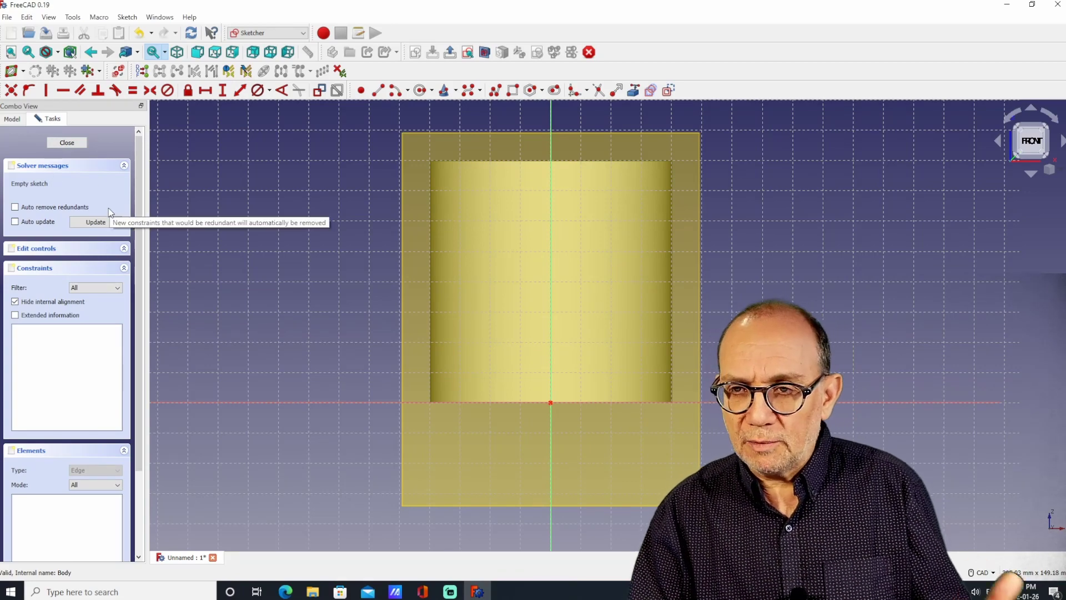
click(422, 90)
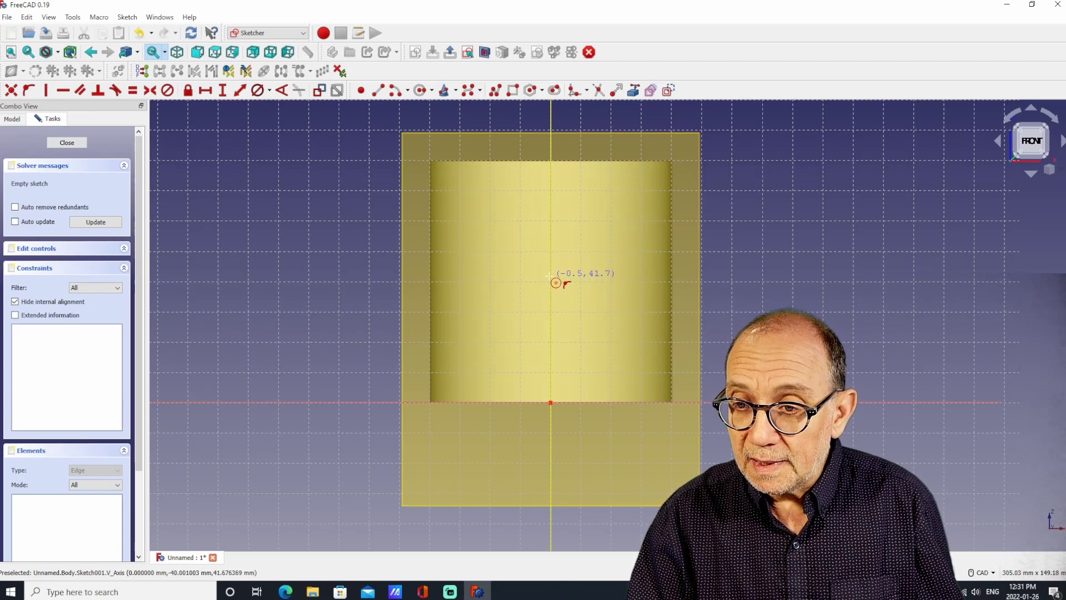
click(550, 276)
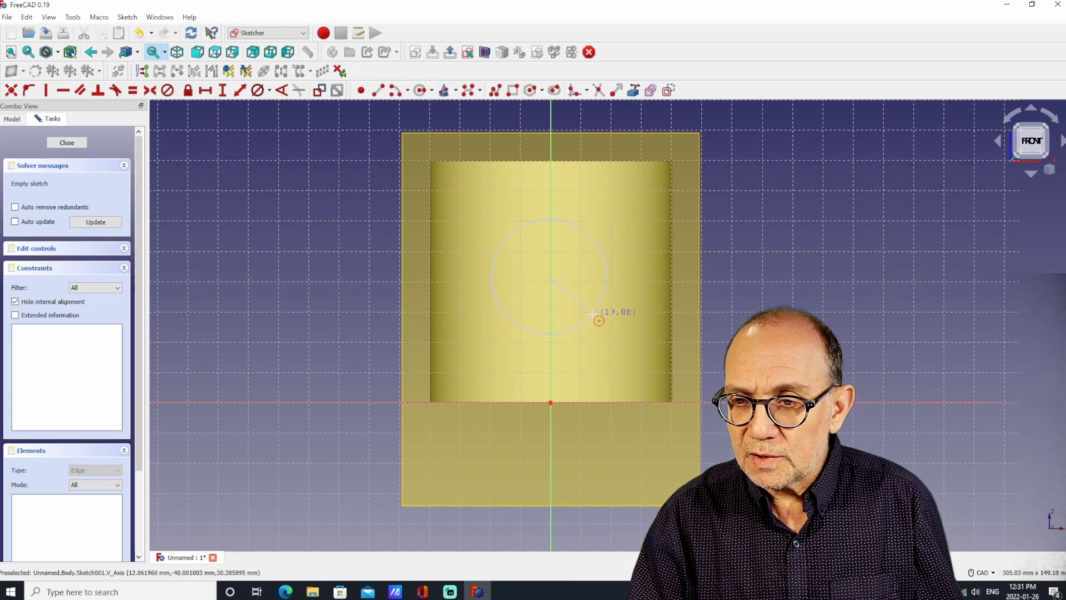
click(595, 316)
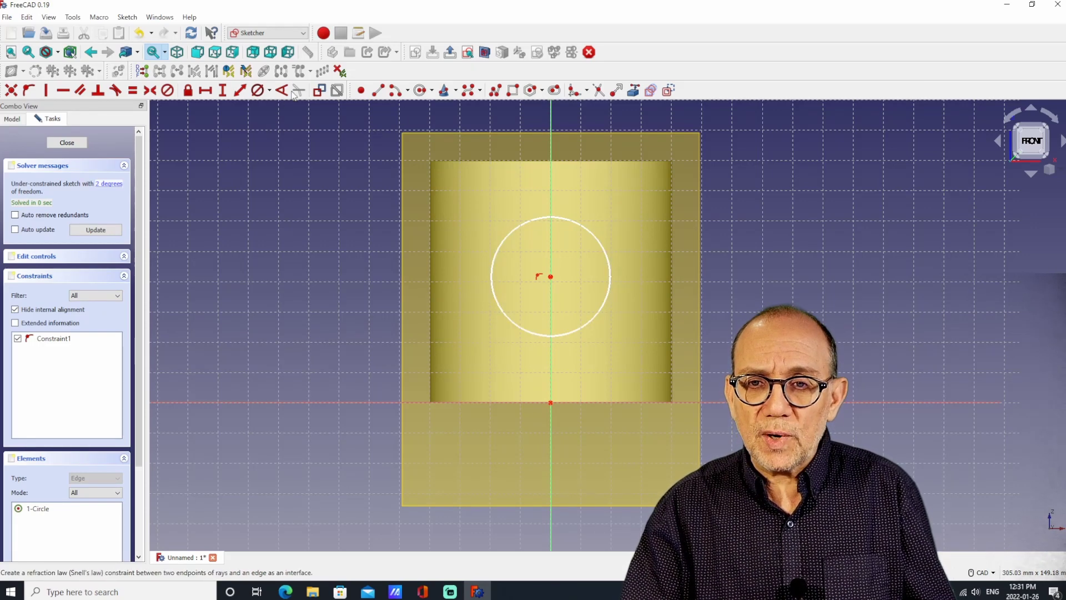
Step: Constrain the circle's diameter to 30 mm
click(268, 93)
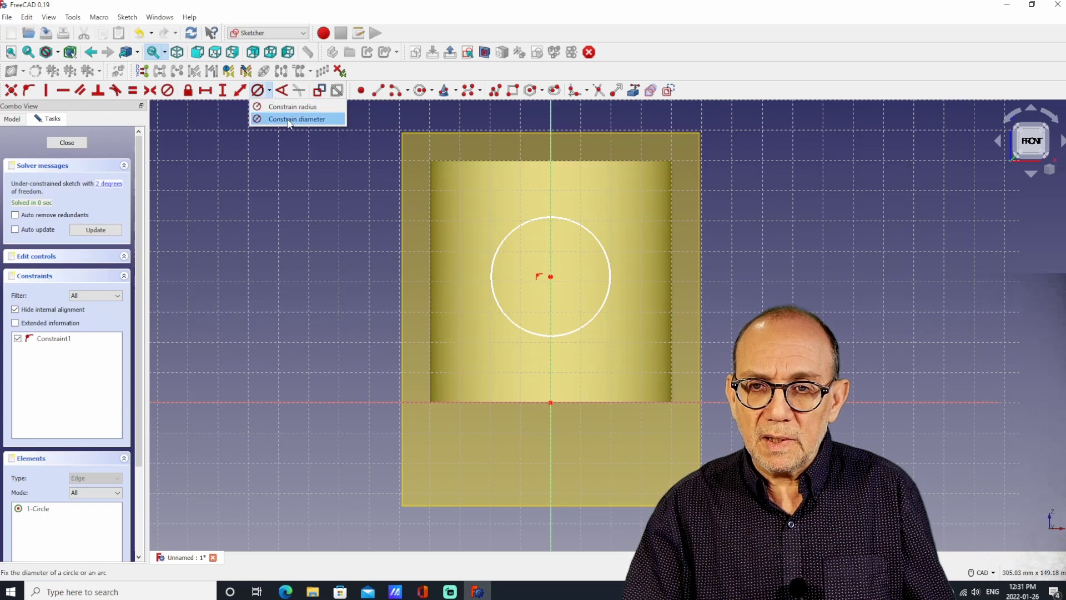
click(283, 117)
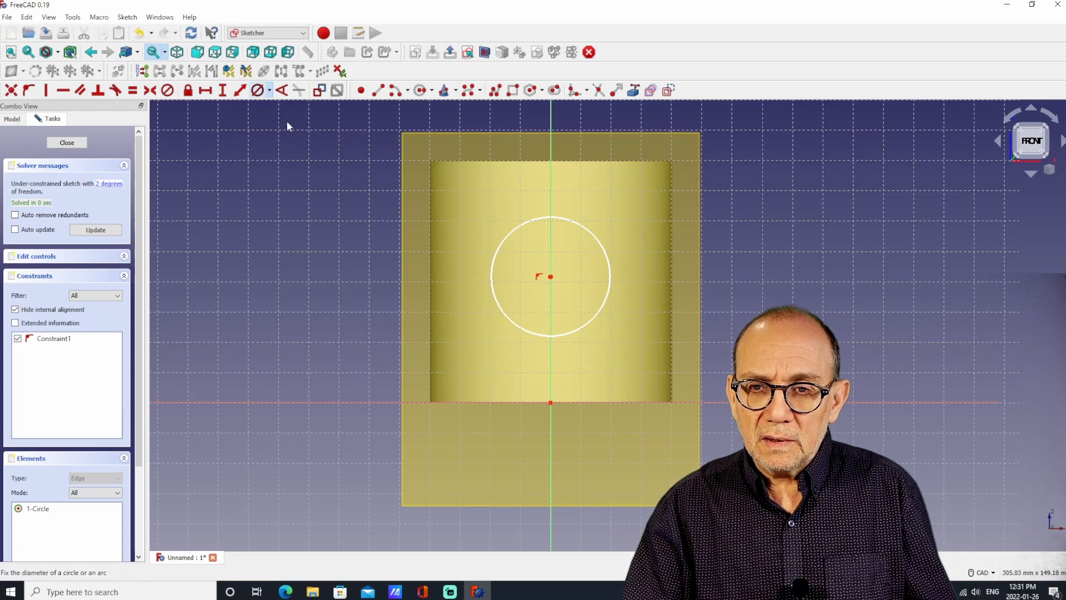
click(528, 220)
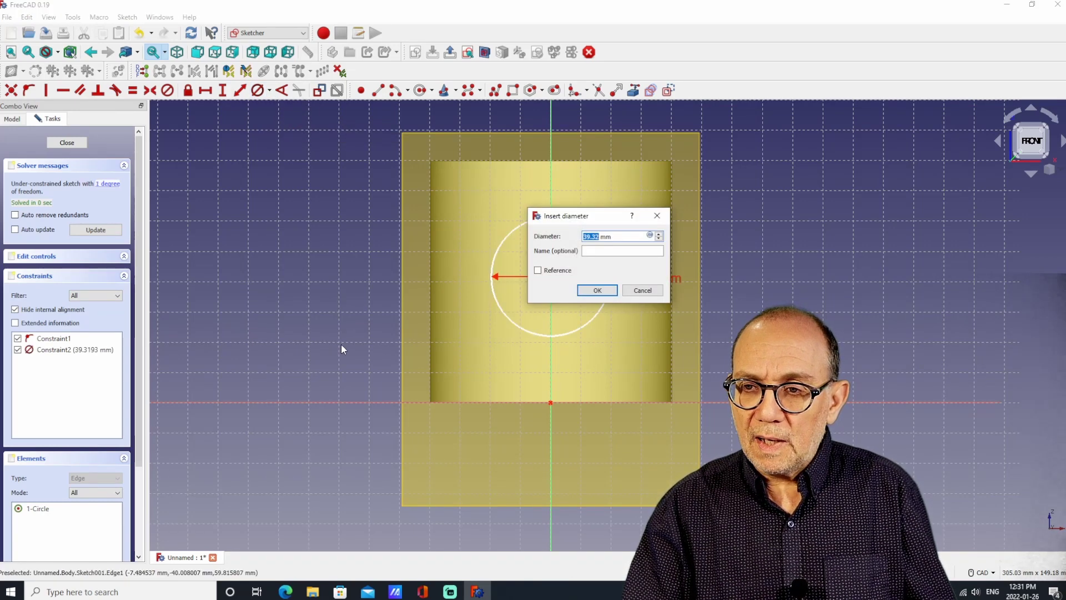
text(3)
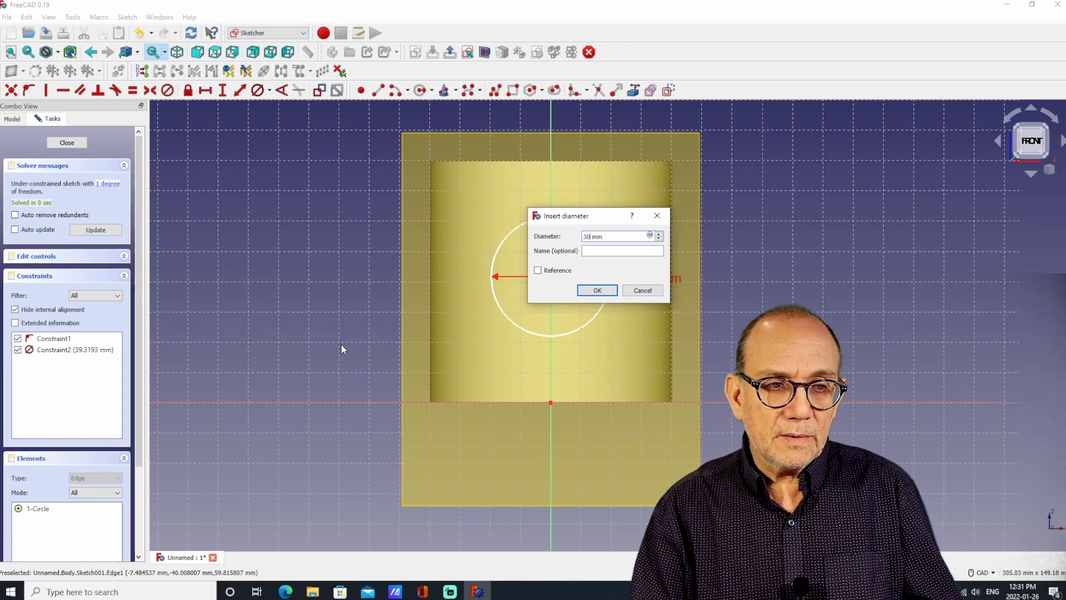
click(596, 291)
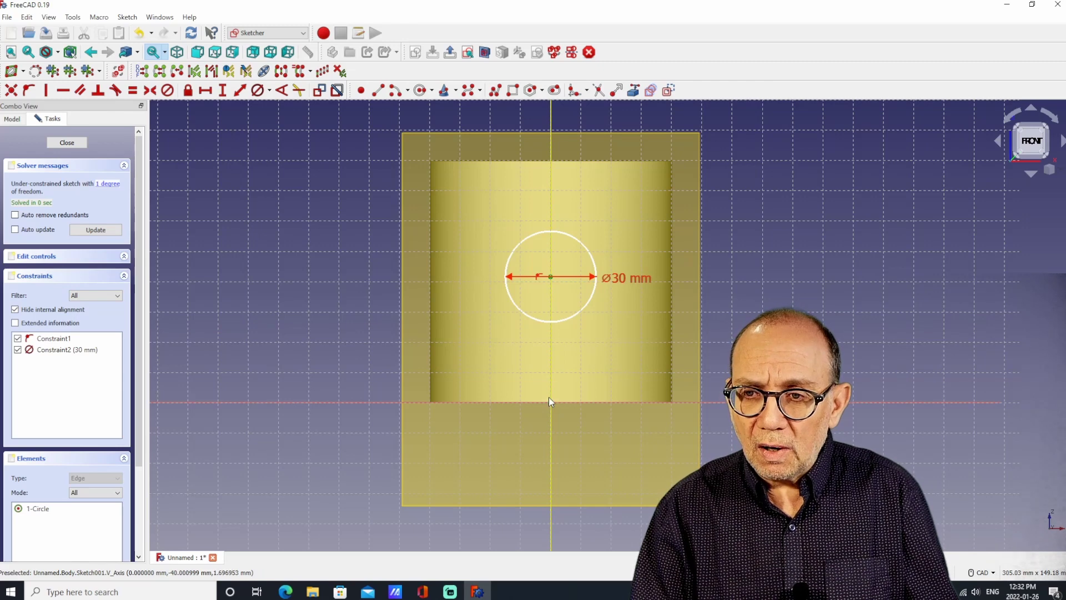
Step: Constrain the vertical distance between the sketch origin and the circle's centre to 40 mm
click(222, 92)
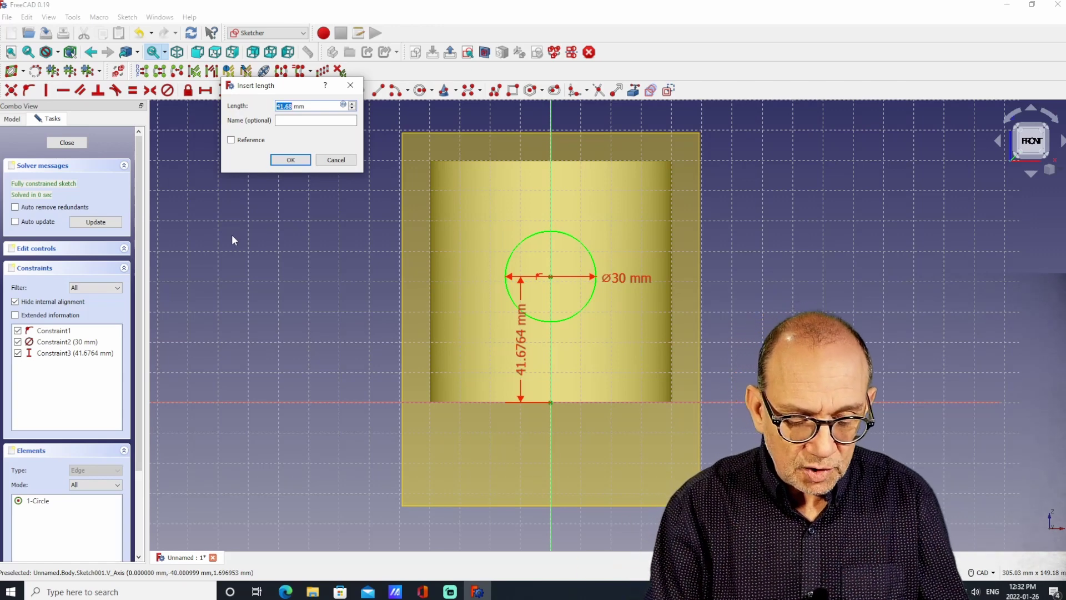
text(40)
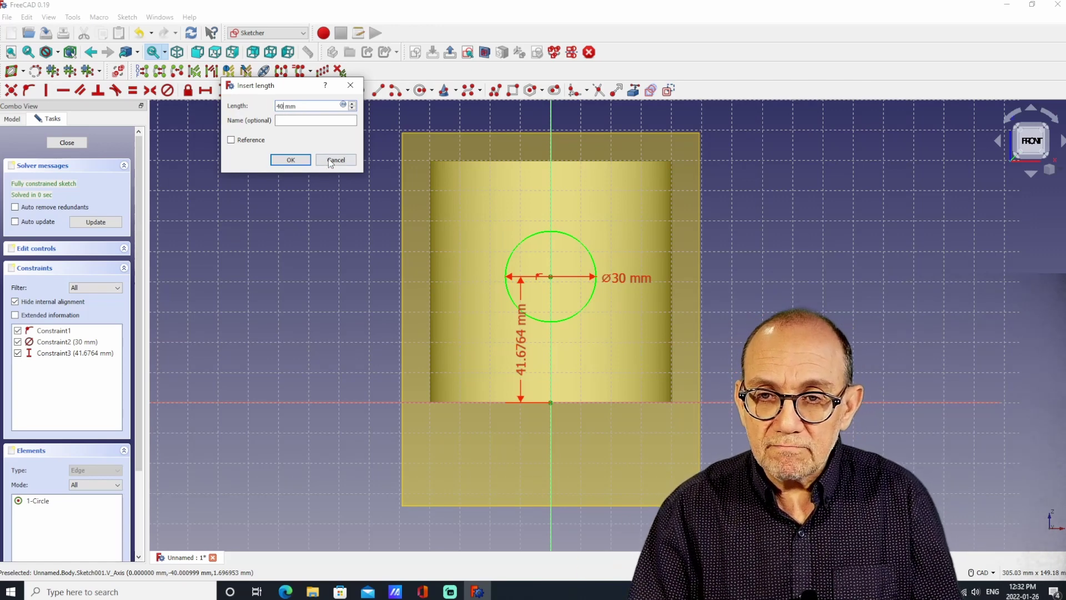
click(291, 161)
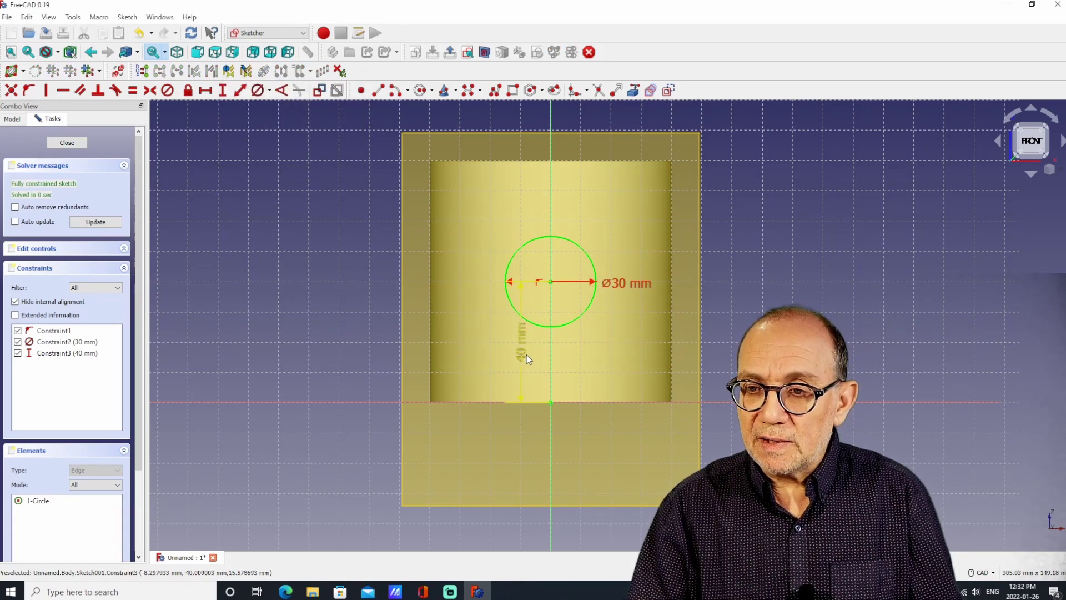
Step: Move the 40 mm and 30 mm dimension labels clear of the cylinder and close the sketch
drag(521, 362, 305, 362)
drag(631, 284, 800, 286)
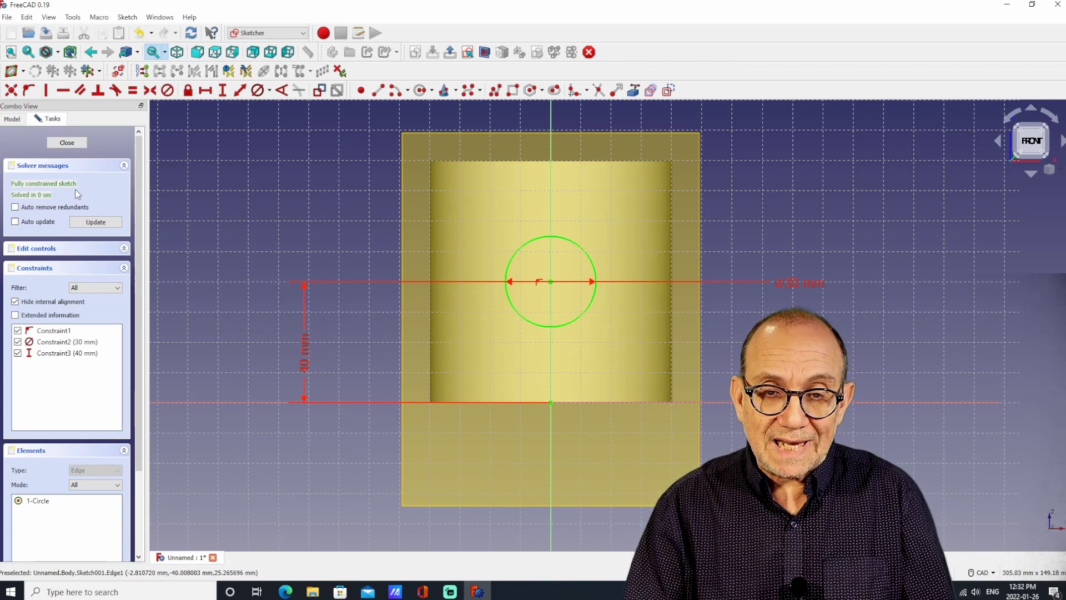
click(68, 143)
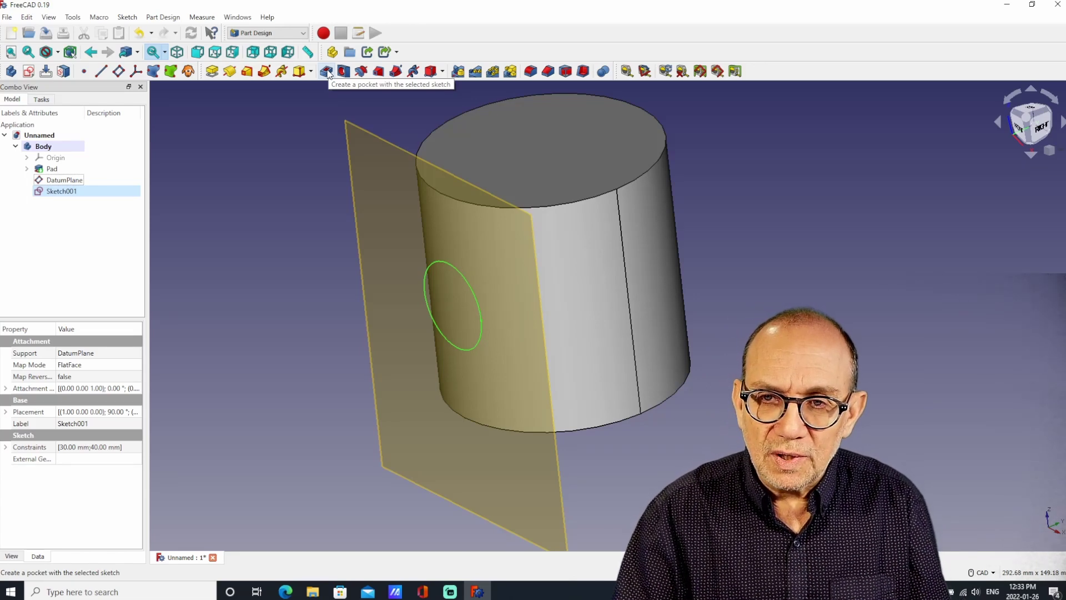
Step: Cut a pocket 20 mm long into the cylinder from the circle sketch on the datum plane
click(328, 72)
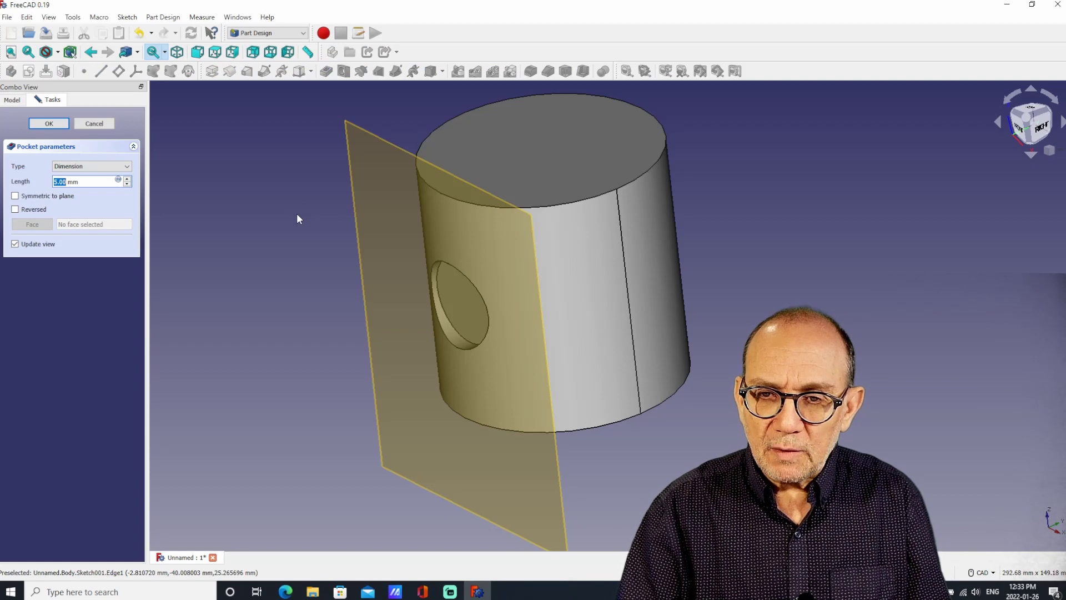
middle_drag(297, 214, 351, 224)
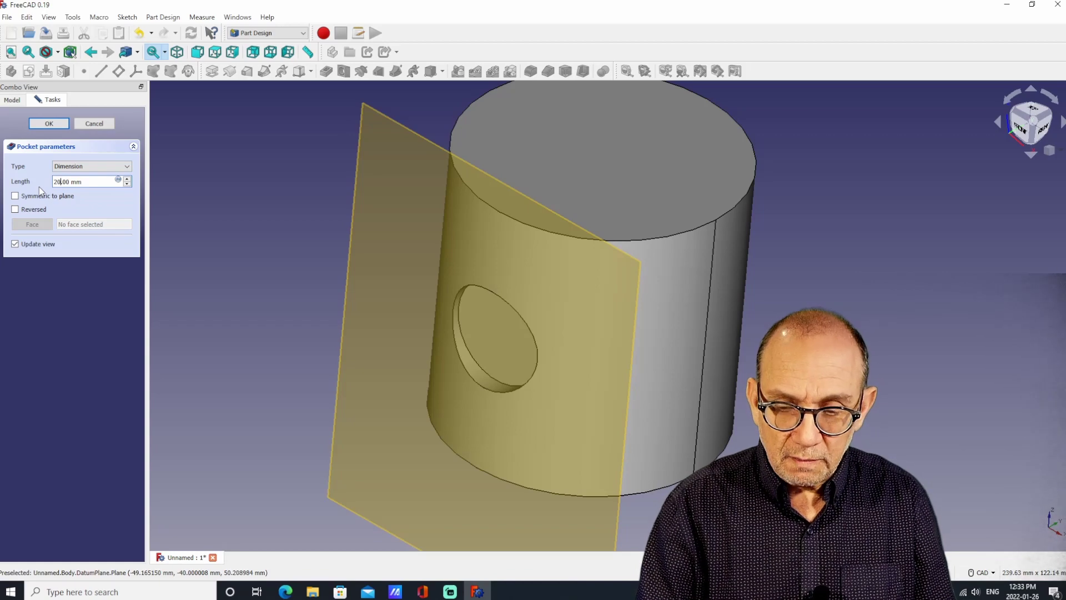
key(Return)
middle_drag(234, 282, 201, 271)
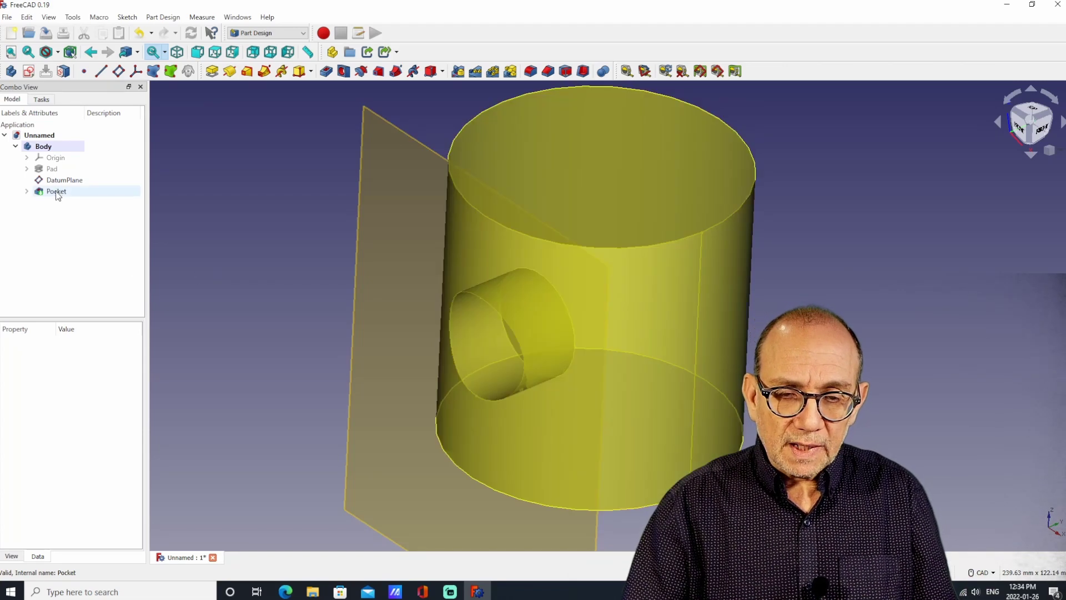
Step: Edit the pocket to use the Through all type, check the hole from the front and accept the change
double_click(57, 192)
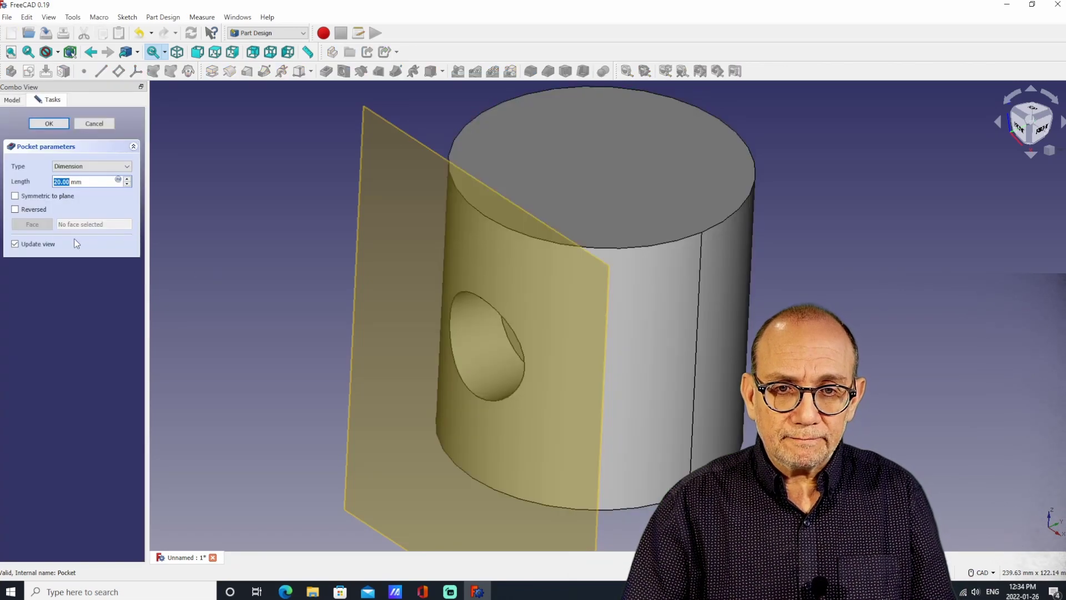
click(125, 167)
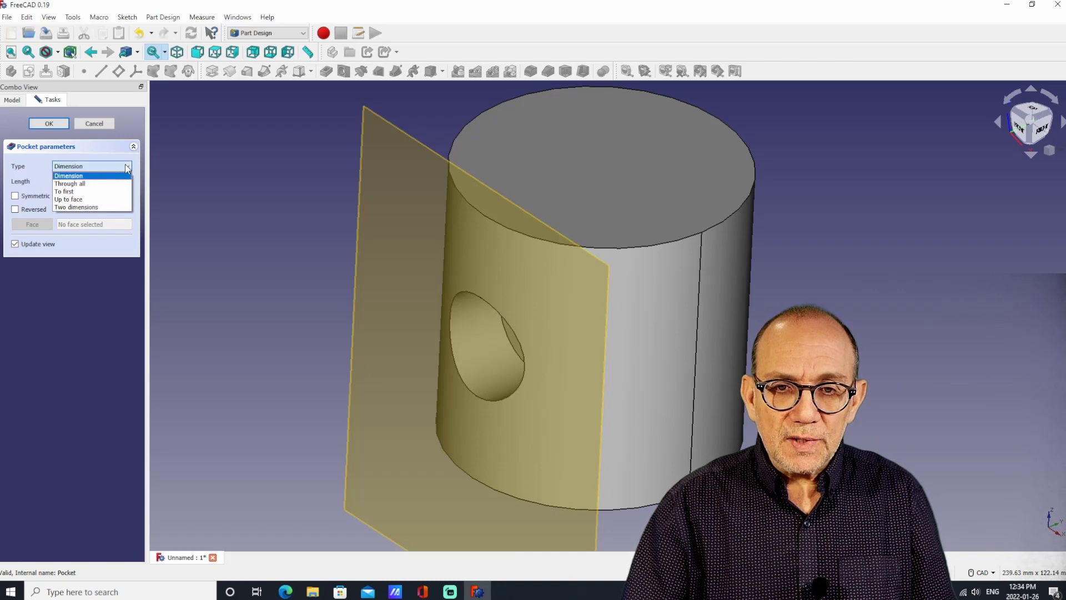
click(98, 185)
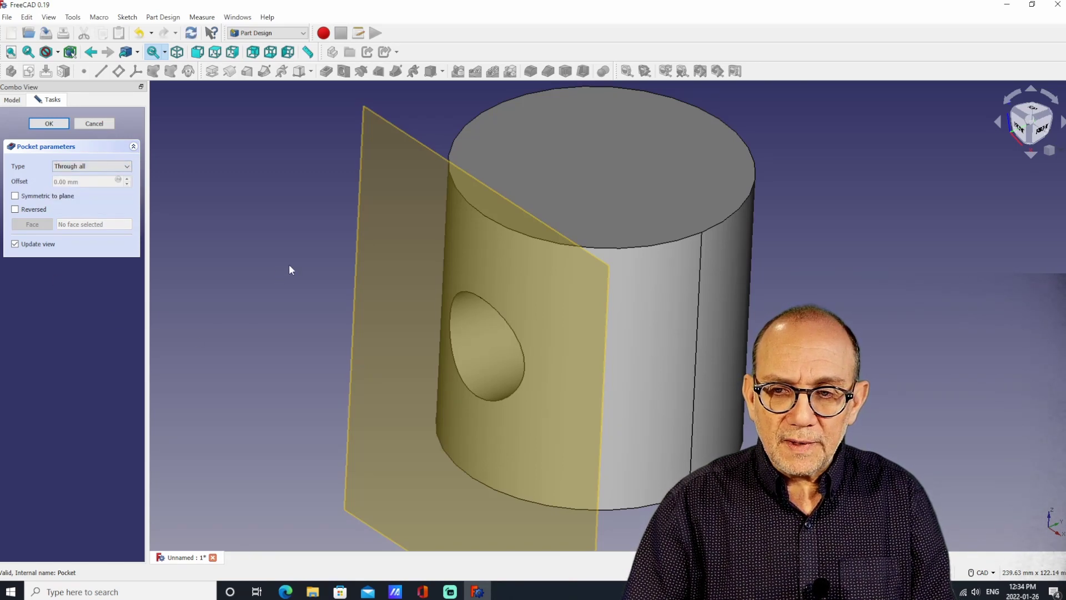
middle_drag(274, 265, 420, 253)
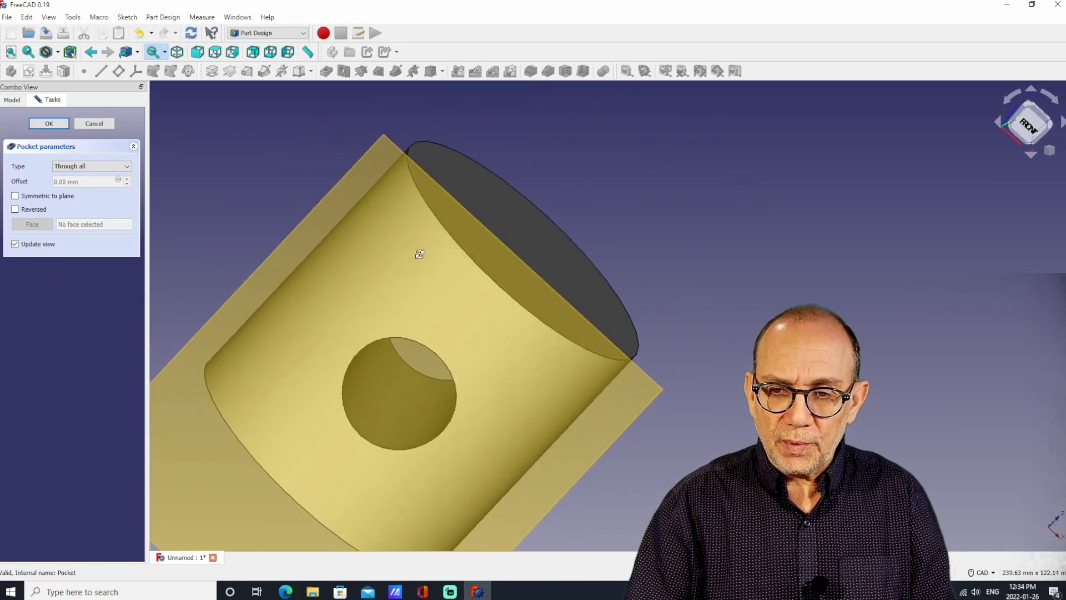
click(1027, 135)
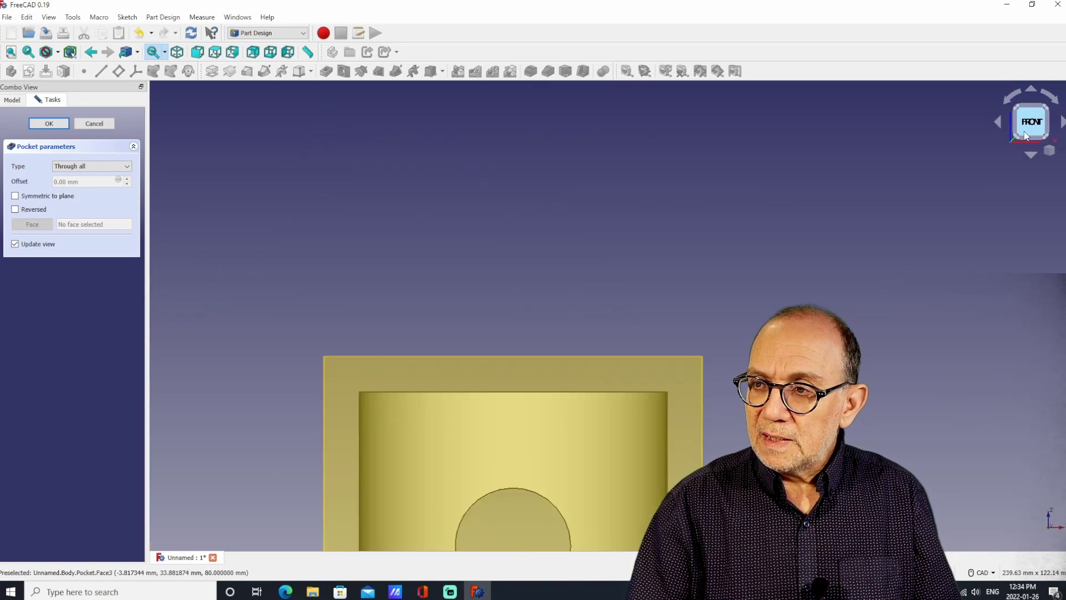
click(1050, 149)
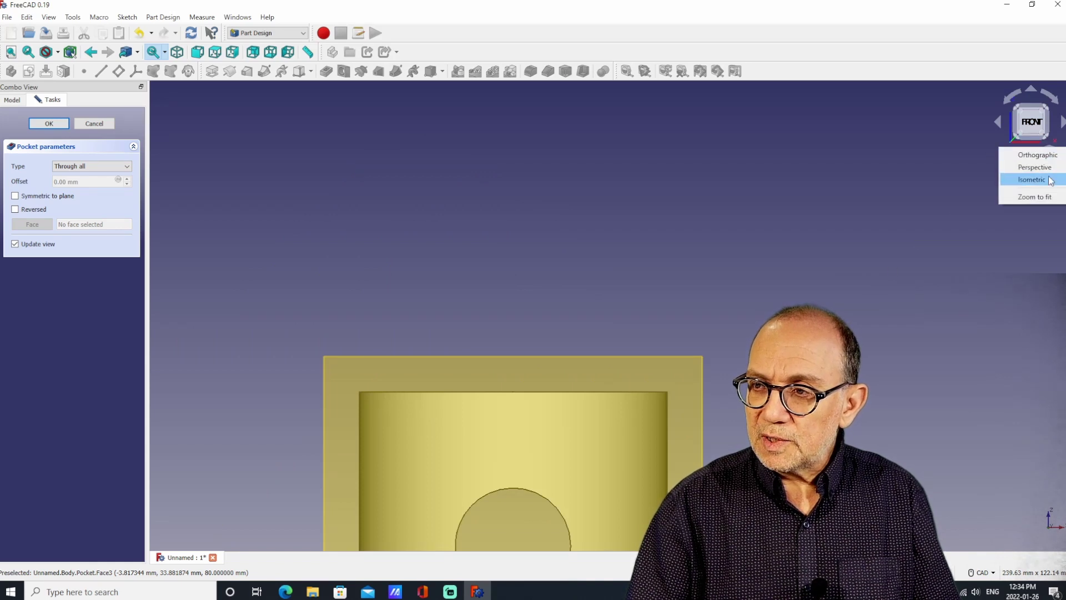
click(1037, 197)
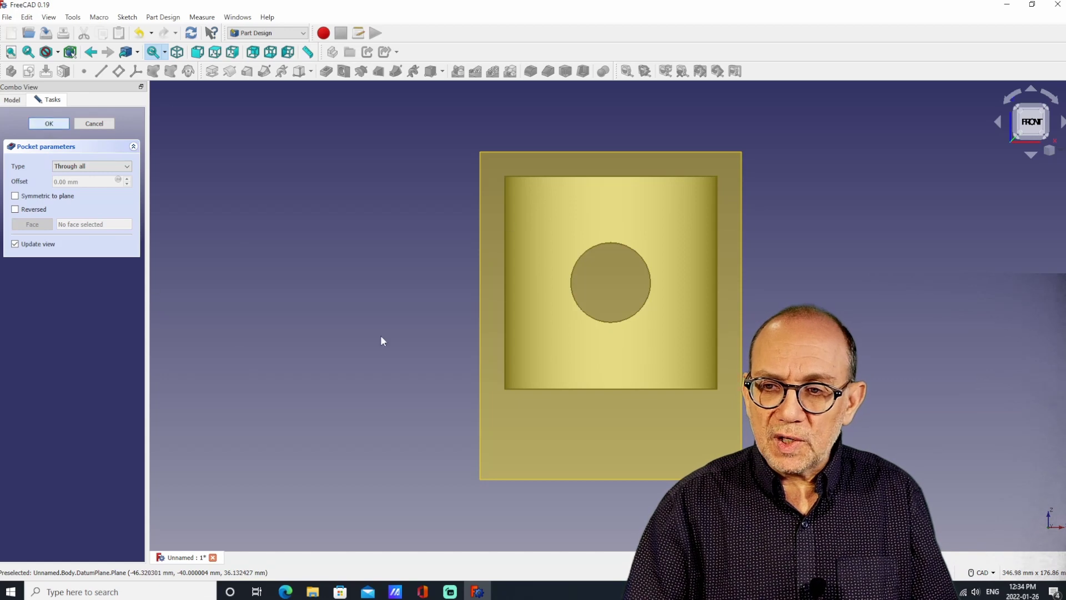
key(Return)
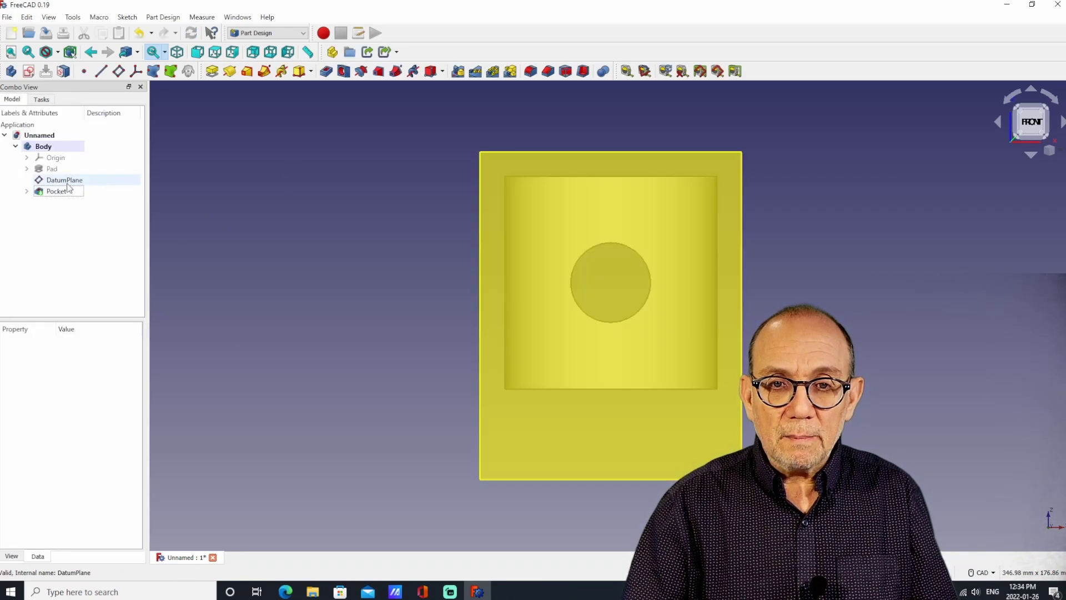
Step: Hide the datum plane used for the first hole and view the cut cylinder at an angle
click(64, 181)
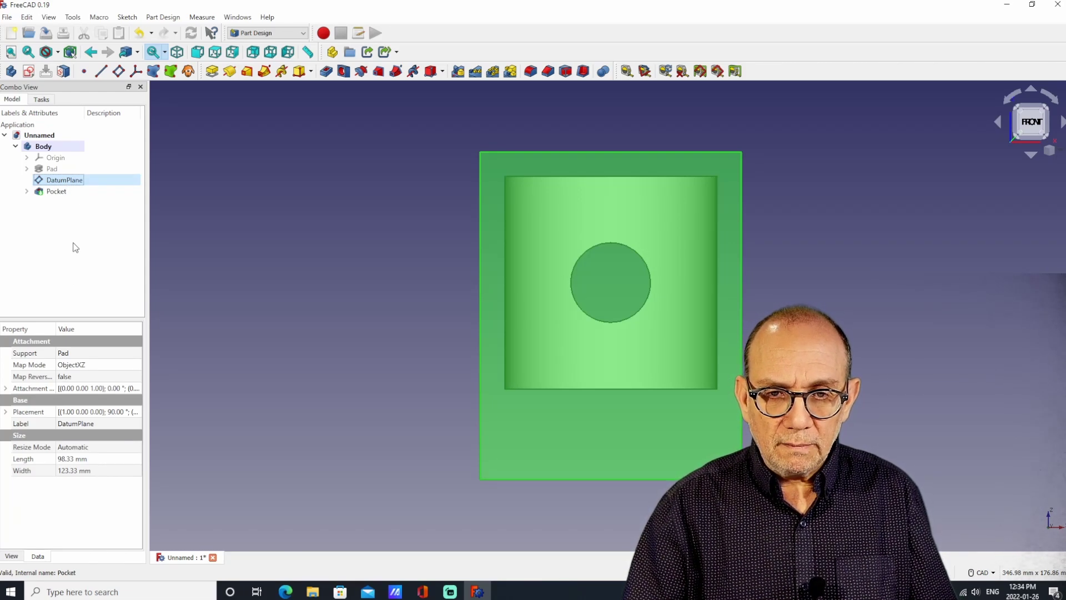
key(space)
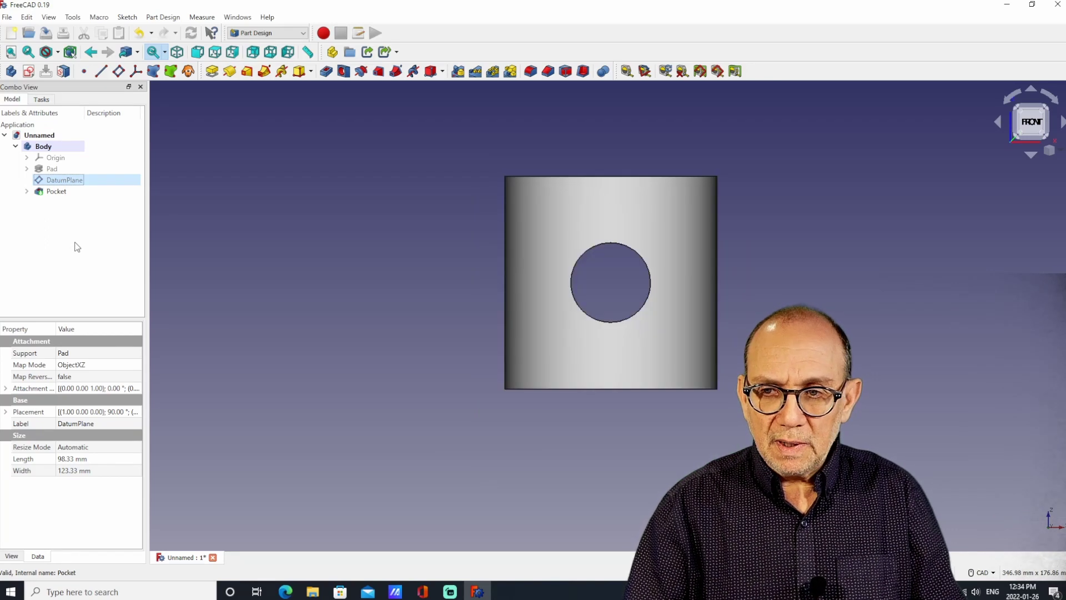
middle_drag(419, 221, 579, 246)
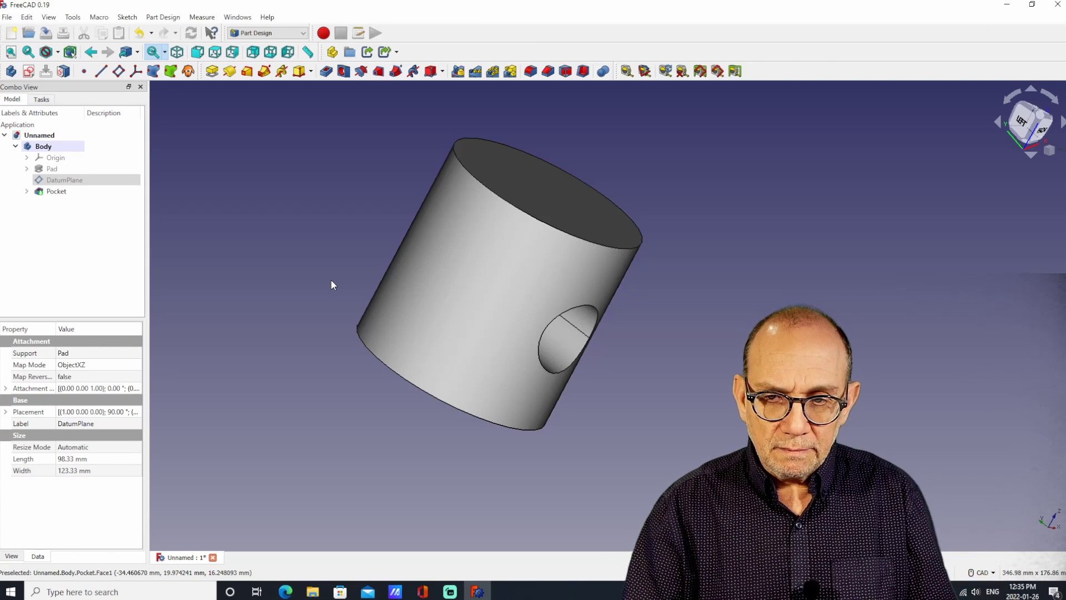
click(331, 280)
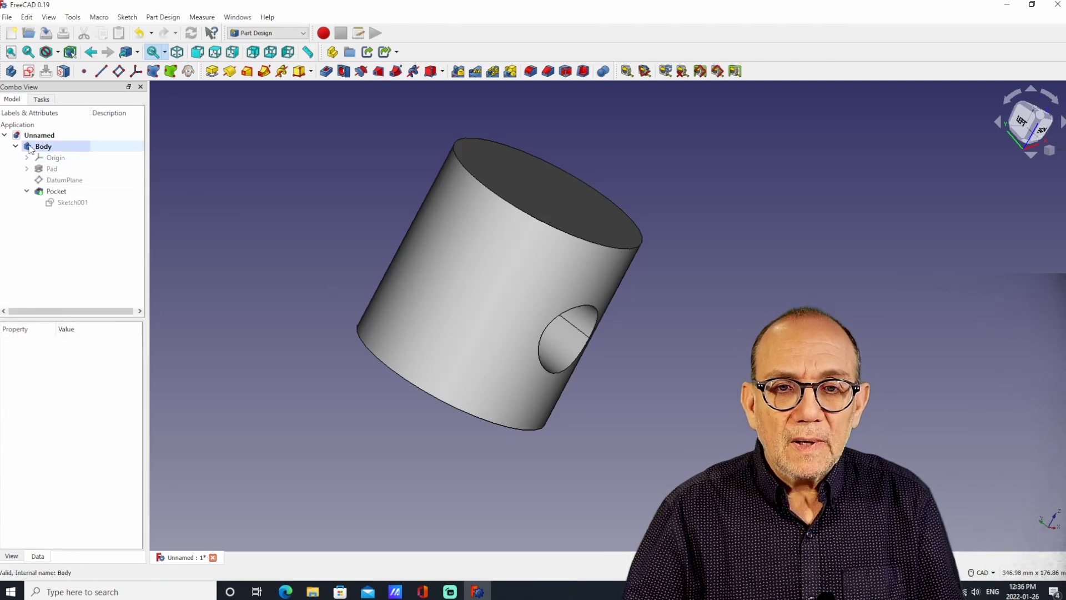
Step: Start a second datum plane in the body and pick the pad as its attachment reference
click(50, 147)
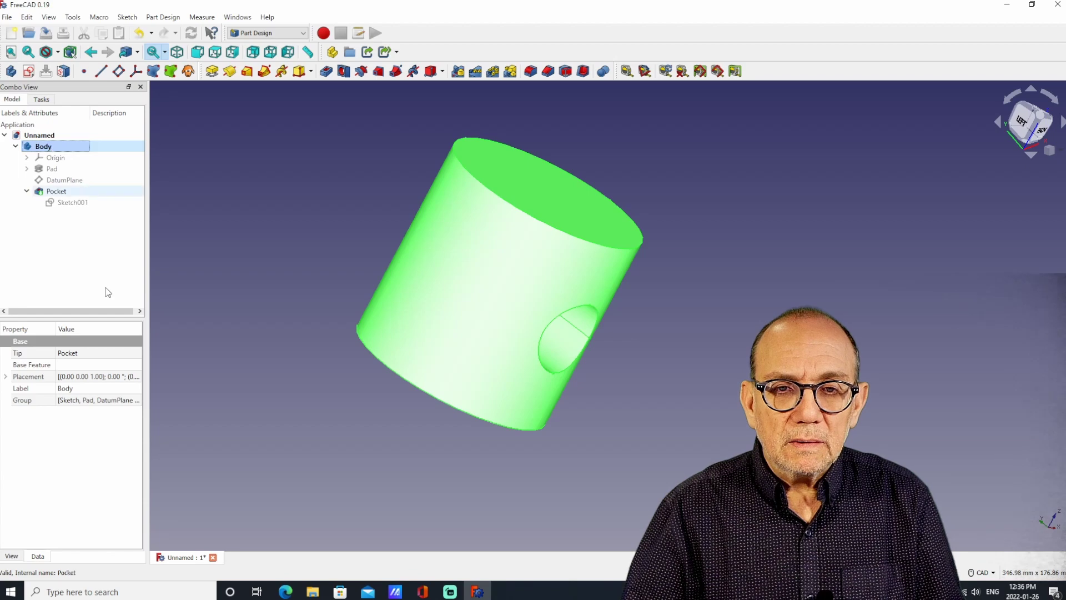
click(121, 73)
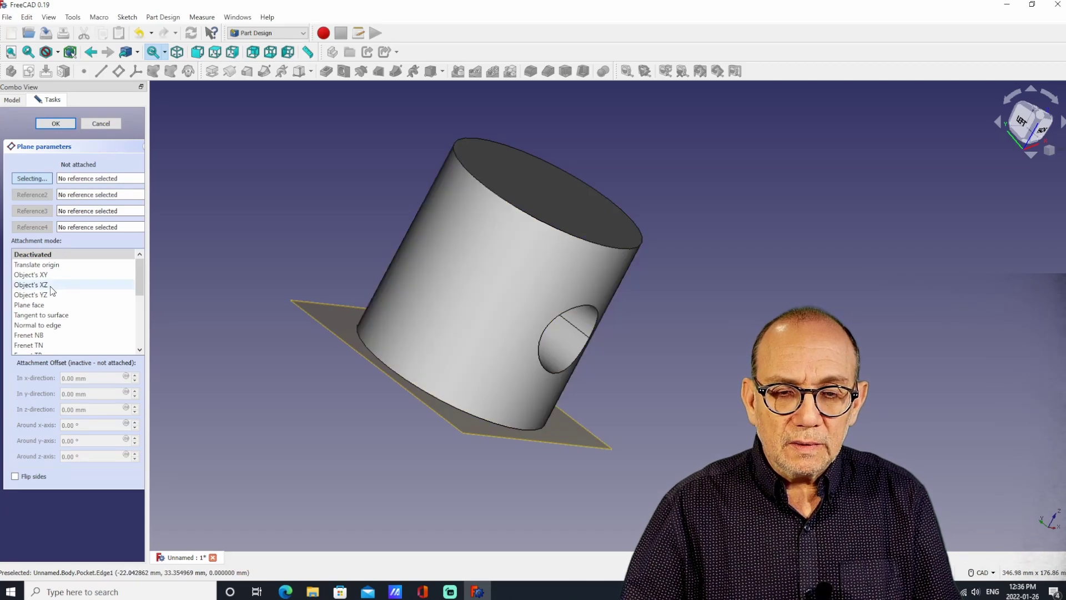
click(43, 286)
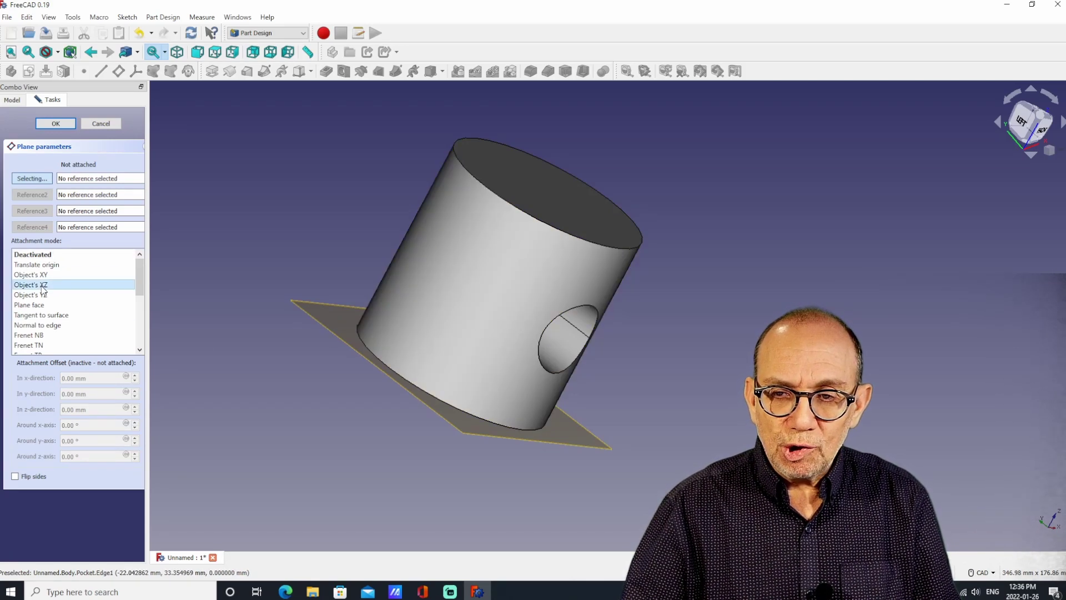
click(43, 276)
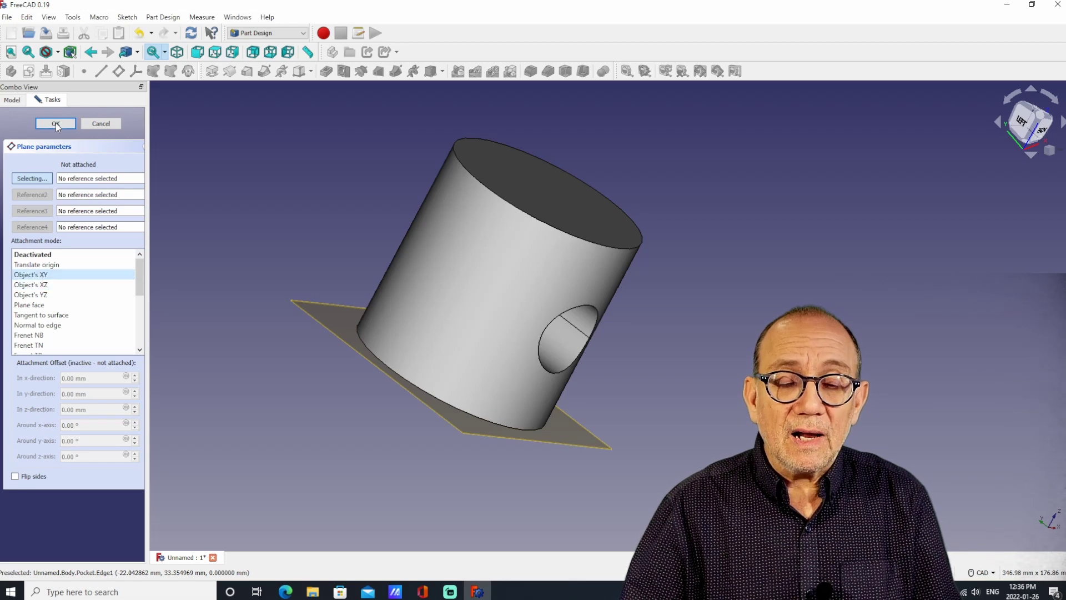
click(12, 100)
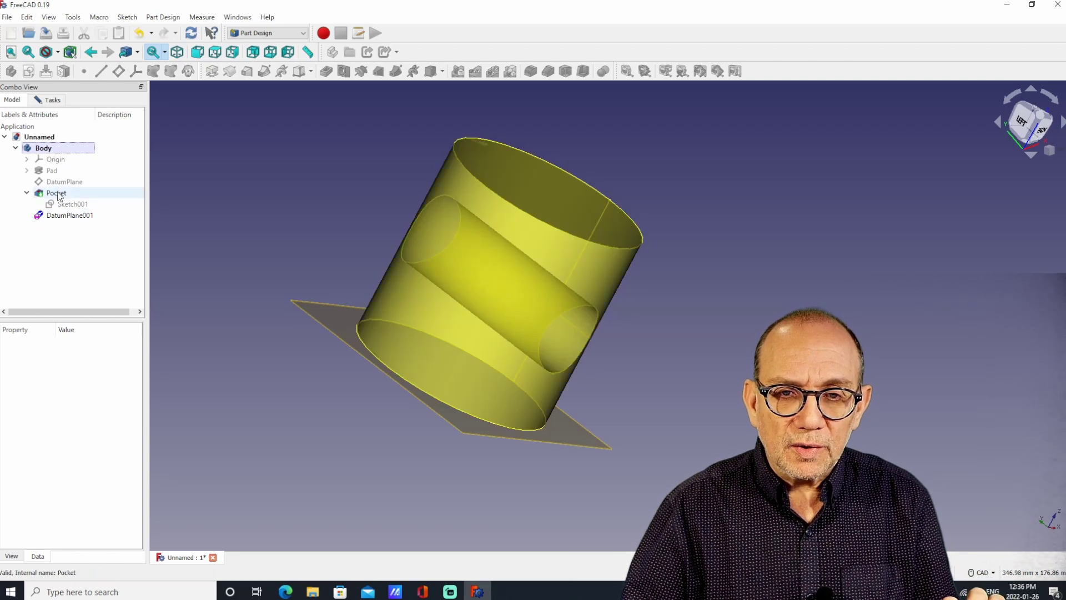
click(51, 170)
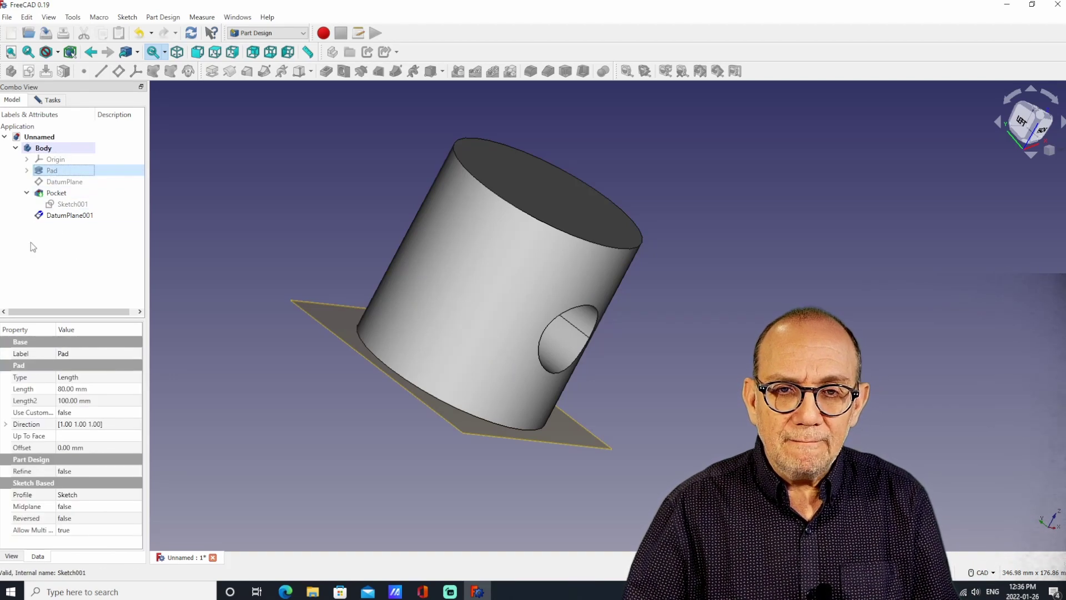
click(57, 101)
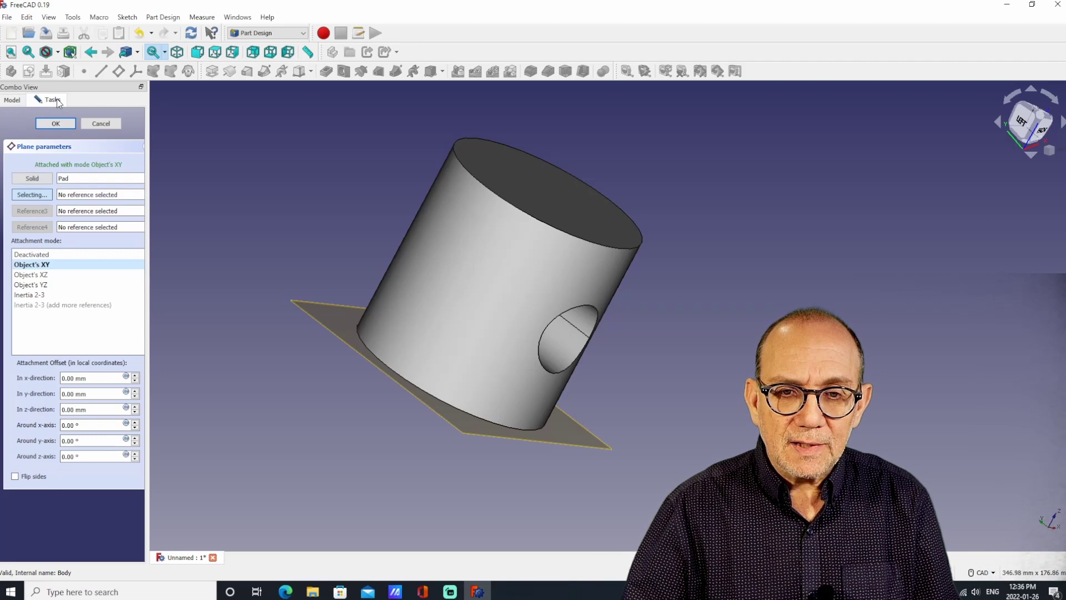
Step: Attach the new datum plane in Object's YZ mode, offset it 40 mm in the z-direction and accept it
click(45, 276)
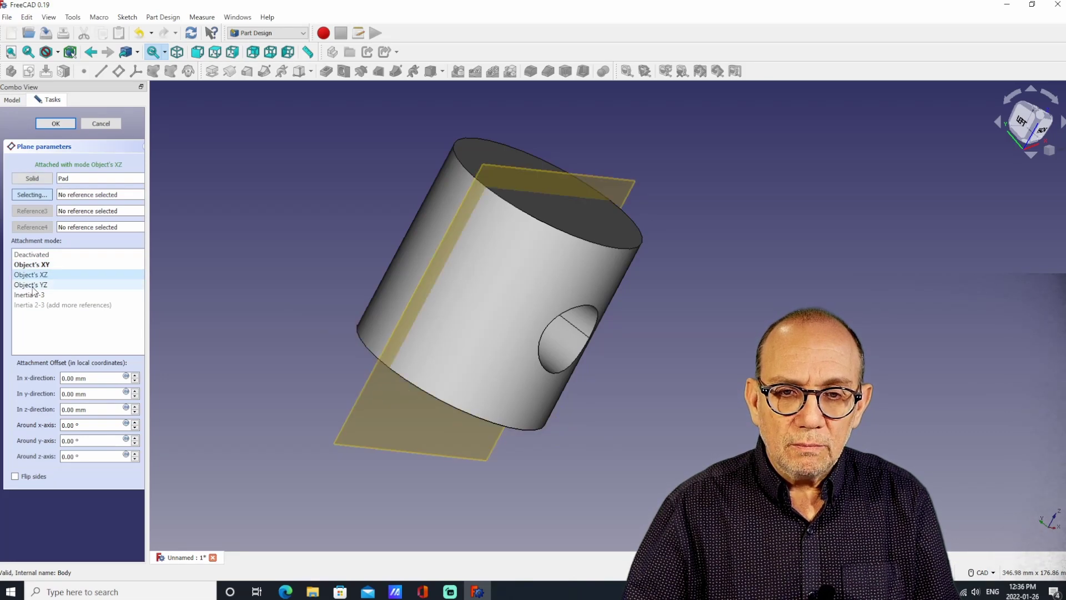
click(33, 285)
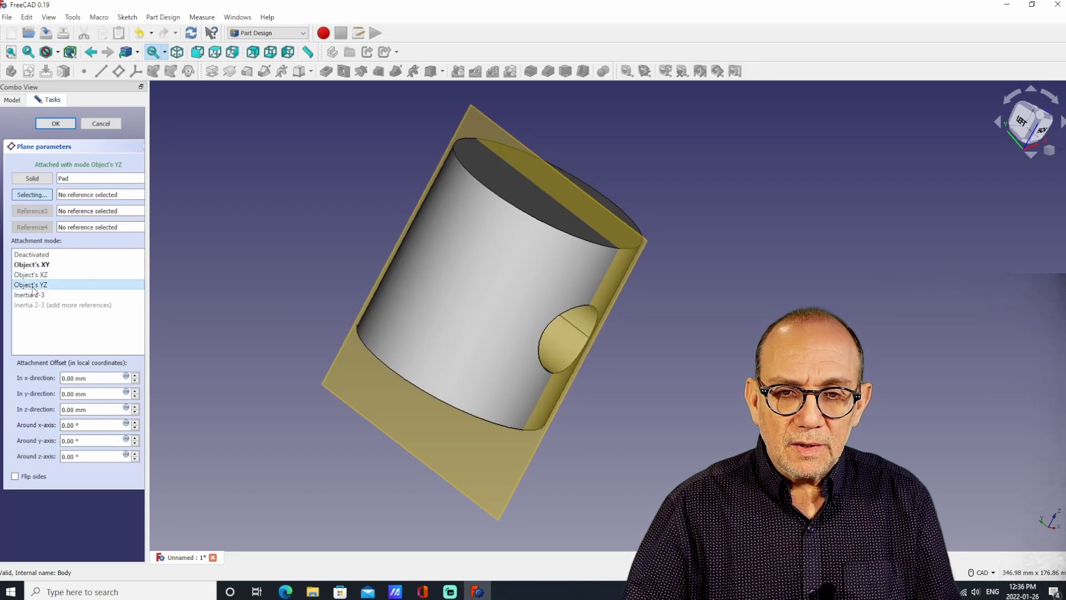
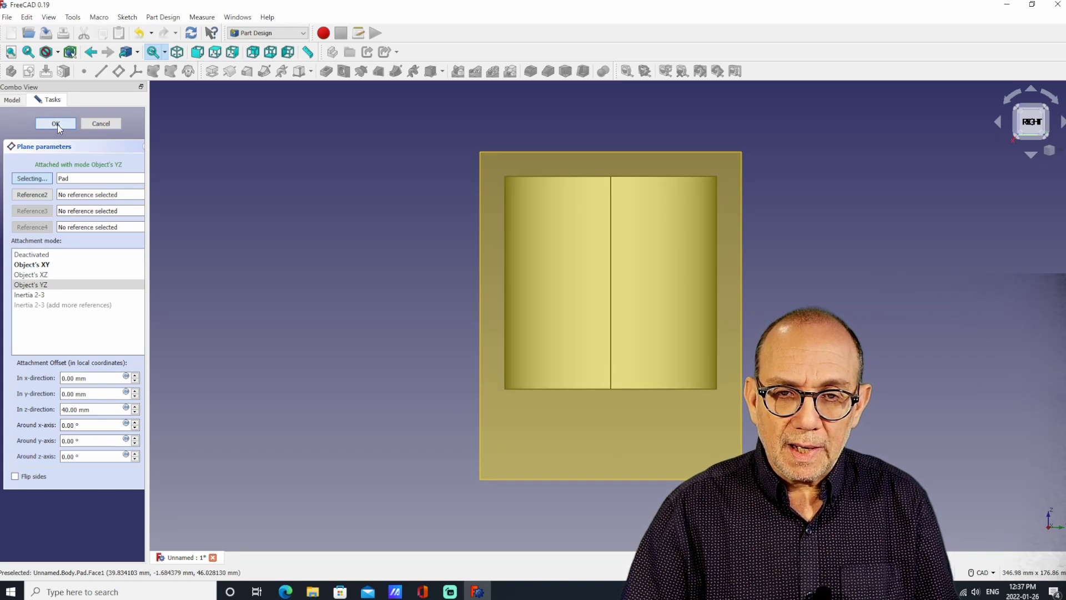
click(58, 125)
Step: Start a sketch on the second datum plane and draw a circle about 32 mm in diameter on the vertical axis, about 40 mm above the origin
click(55, 215)
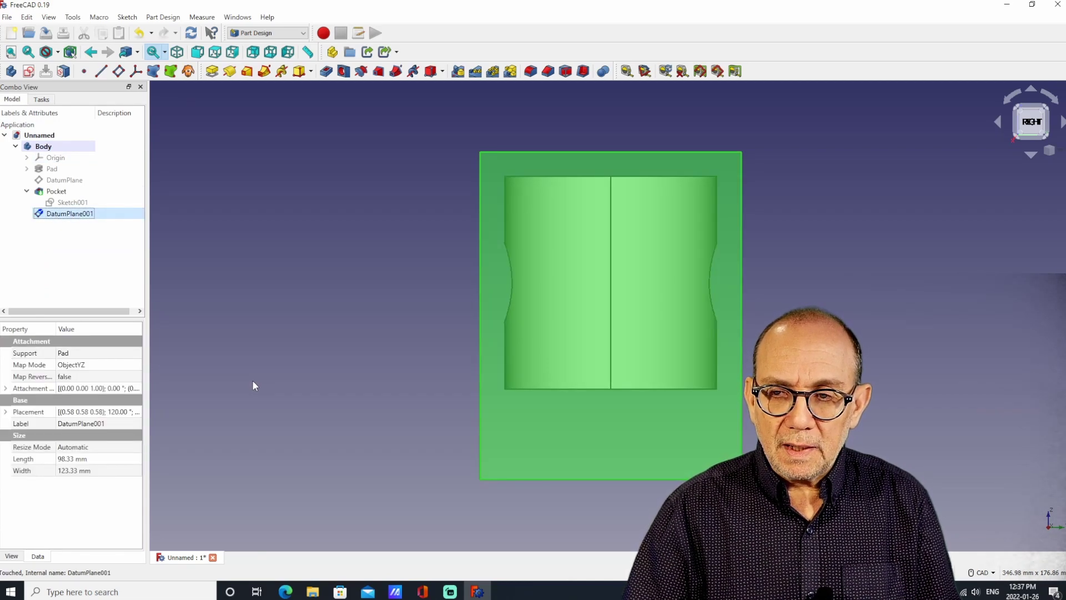
click(29, 70)
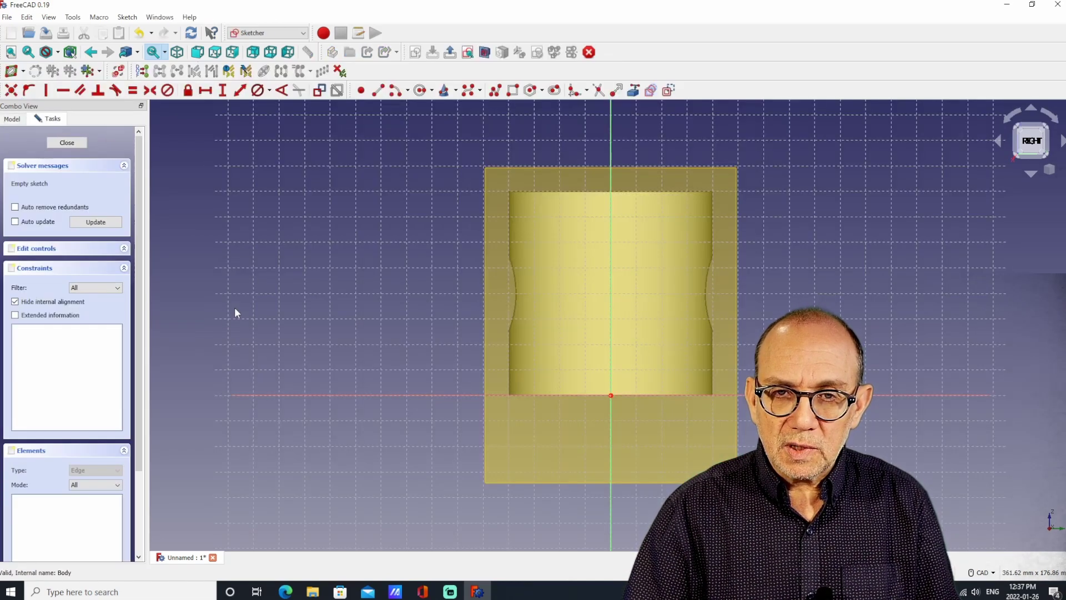
scroll(750, 311, up, 2)
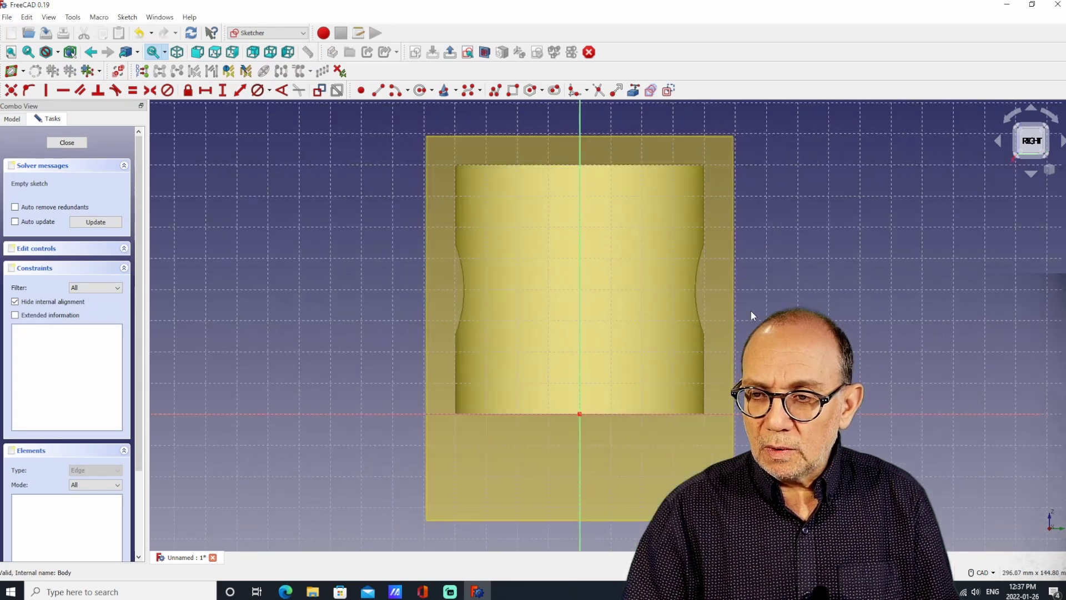
click(421, 92)
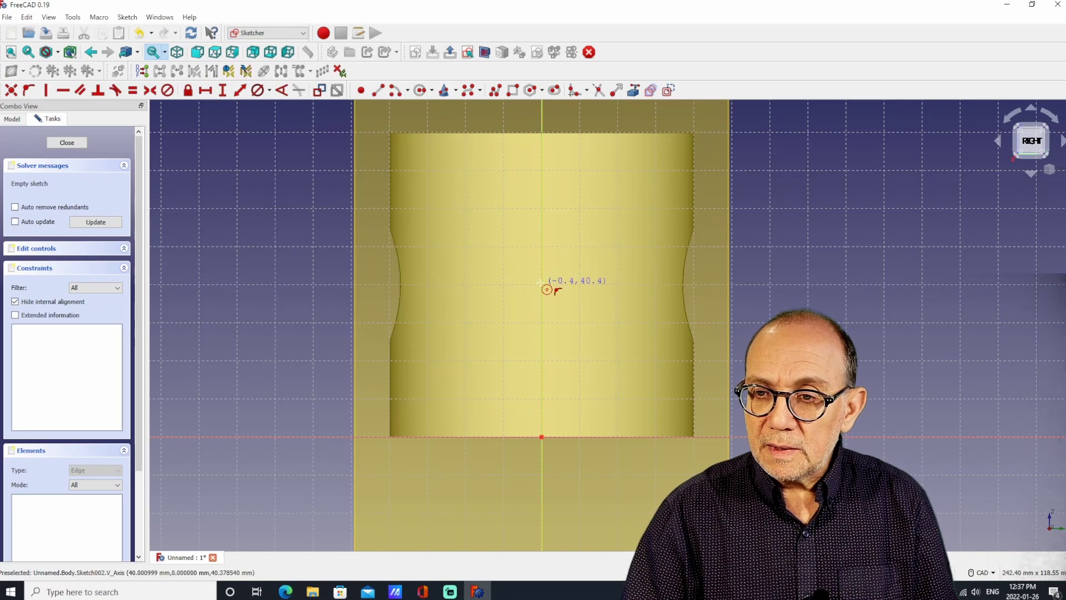
click(541, 284)
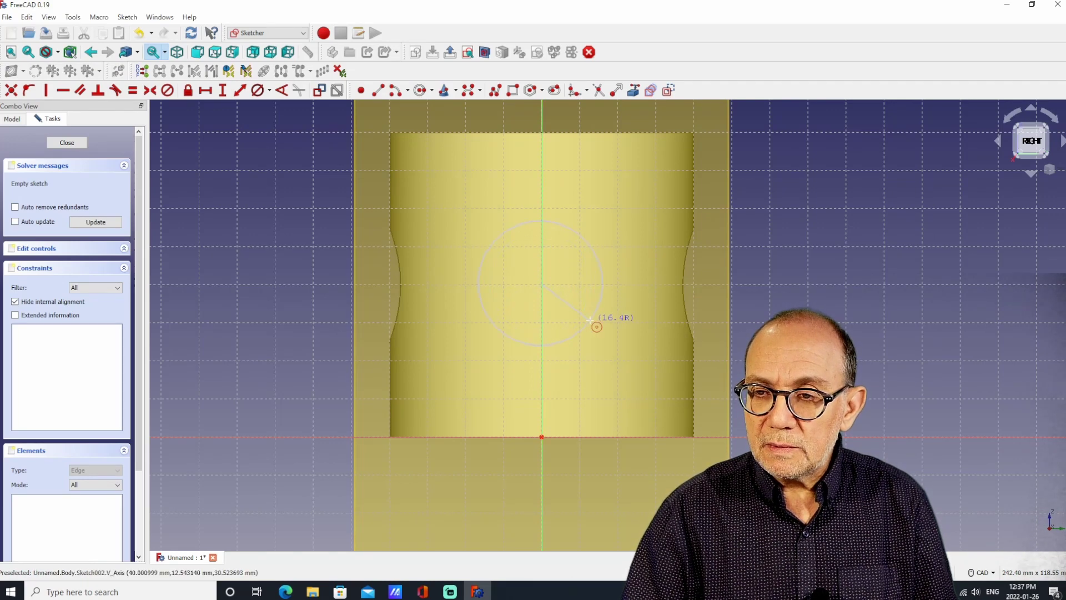
click(589, 320)
Step: Constrain the diameter of the circle on the second datum plane to 30 mm
click(271, 91)
click(291, 119)
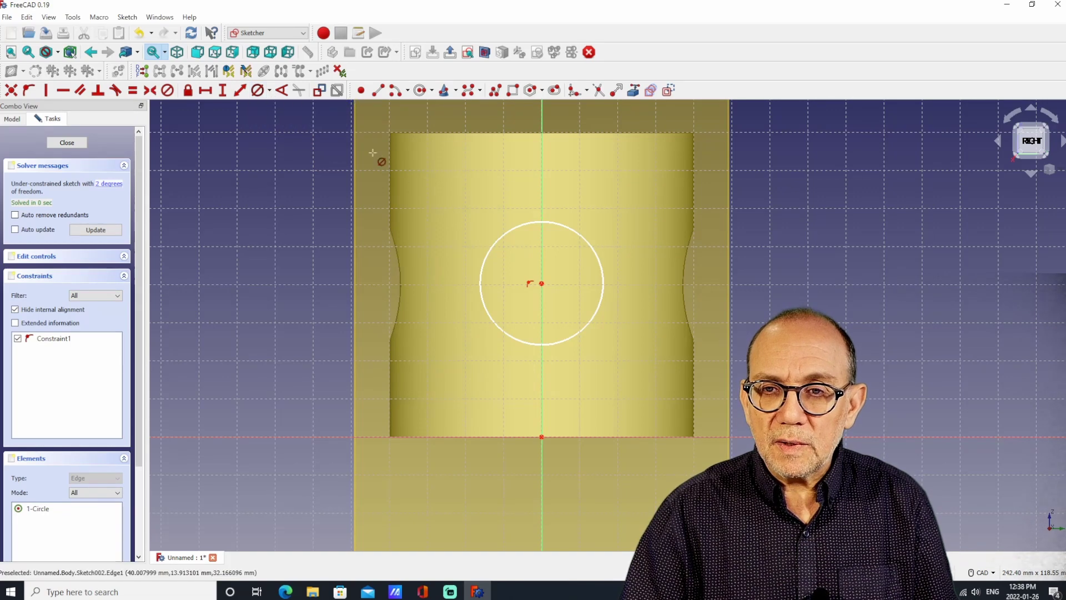
click(518, 226)
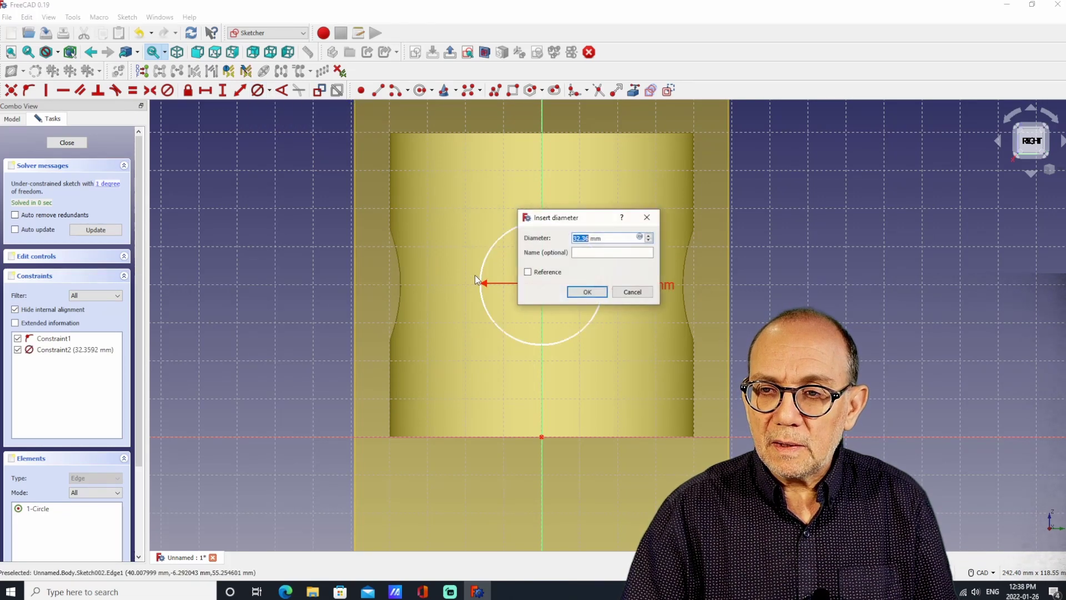
text(30)
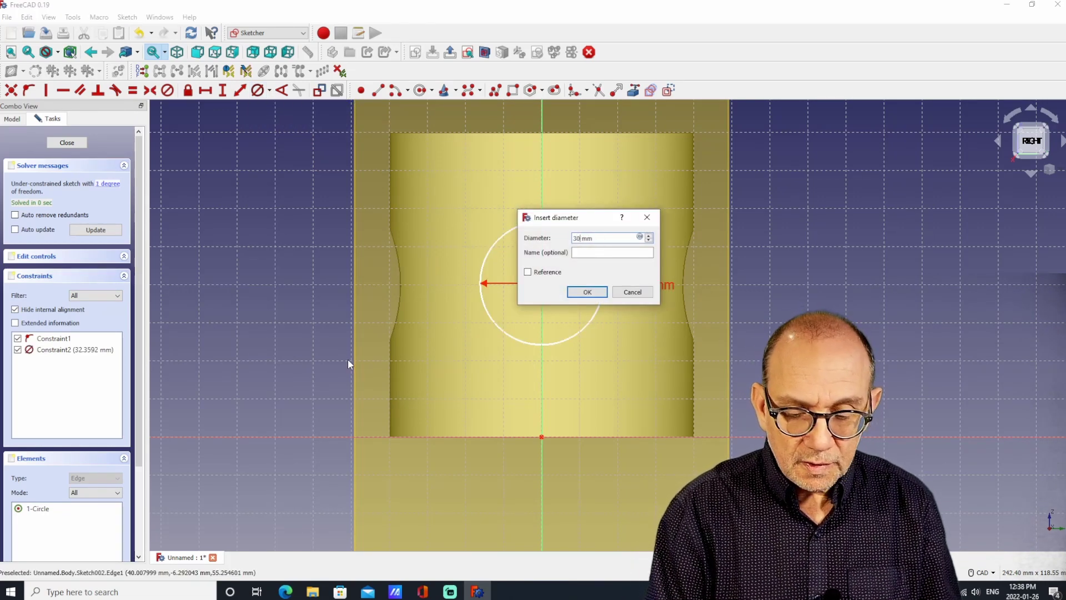
key(Return)
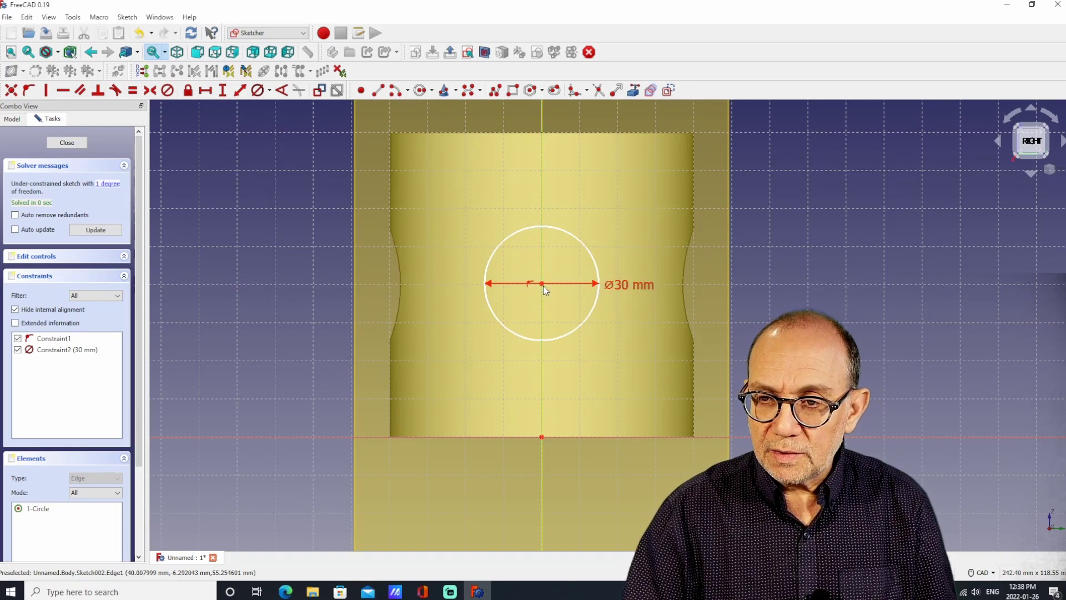
Step: Constrain the second circle's centre to a vertical distance of 40 mm from the sketch origin
click(541, 436)
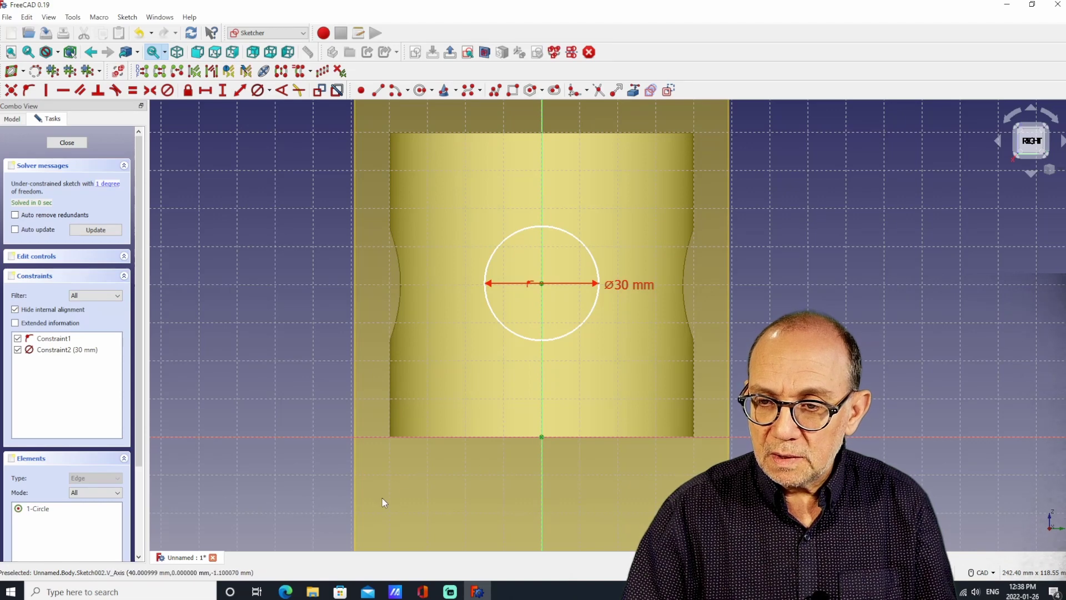
click(223, 90)
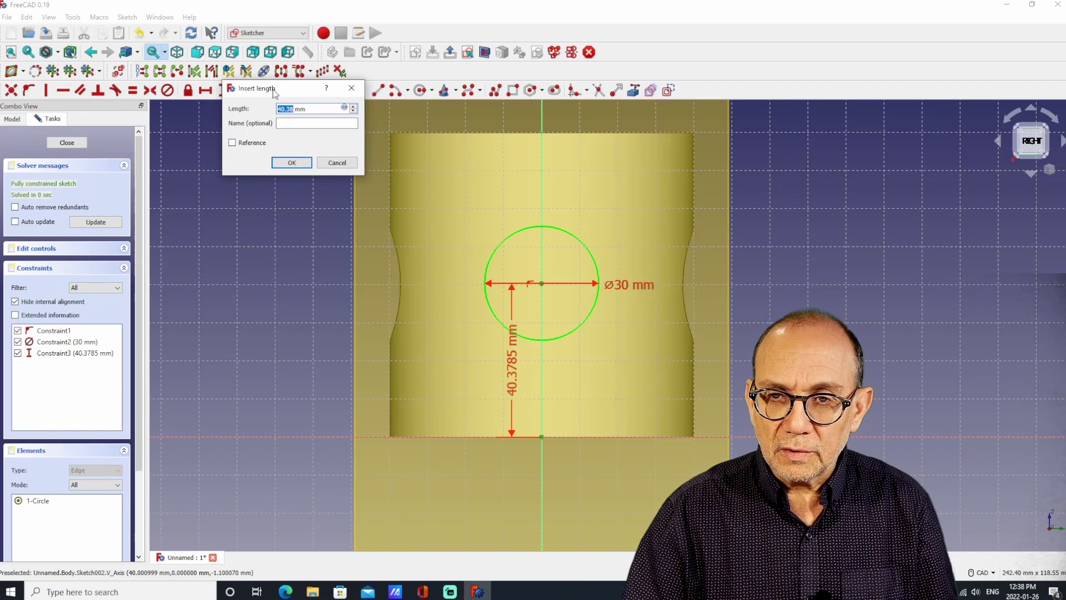
drag(274, 94, 243, 160)
text(40)
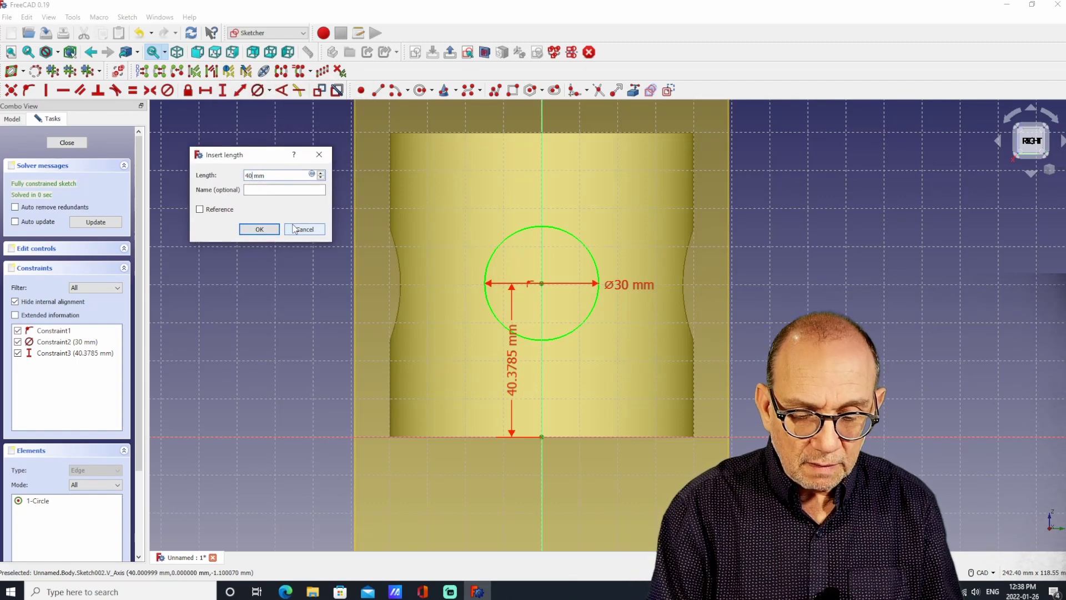
key(Return)
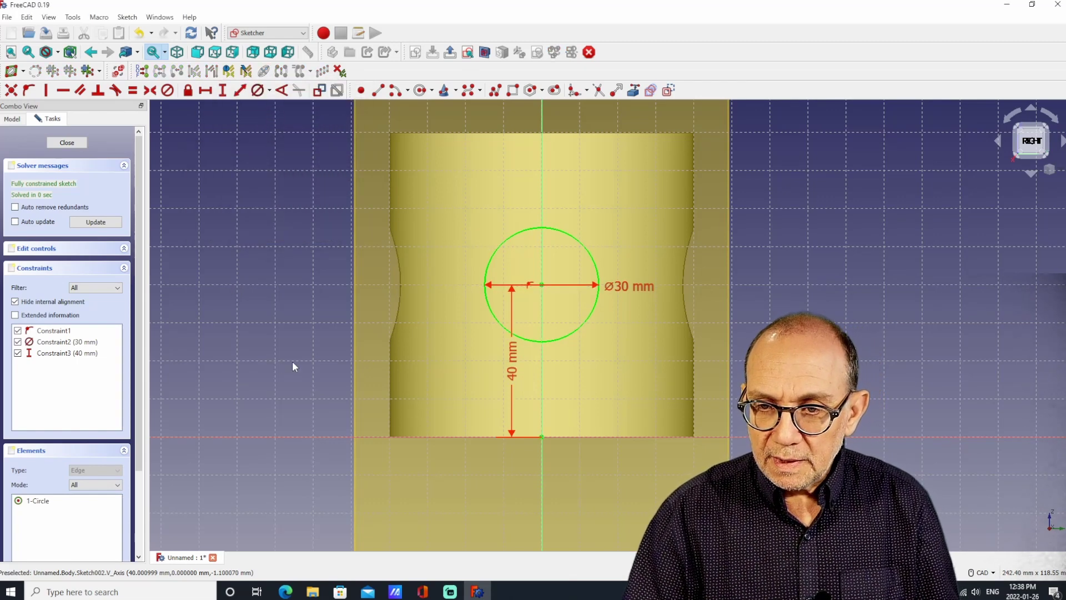
Step: Move the height and diameter labels of the second circle outside the cylinder and close its sketch
drag(514, 374, 312, 356)
drag(640, 291, 880, 292)
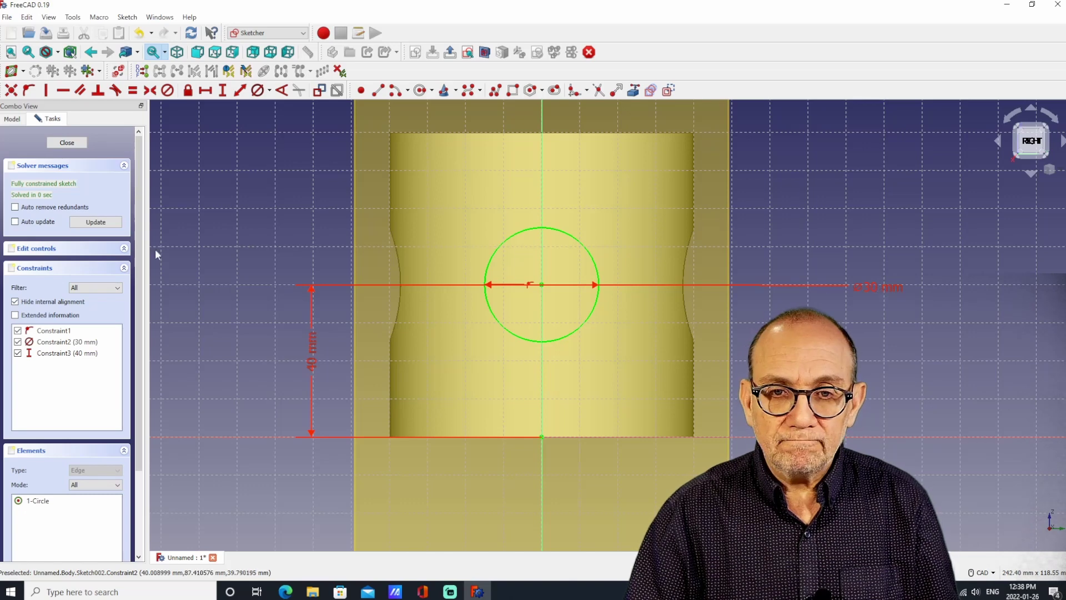
click(61, 142)
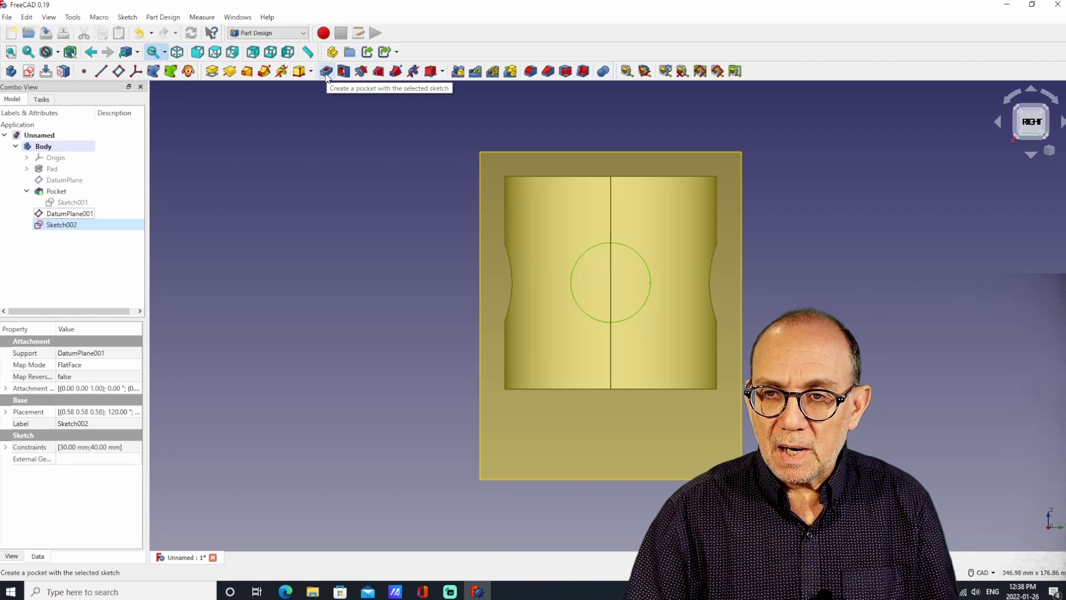
Step: Cut a Through all pocket in the cylinder from the circle sketch on the second datum plane
click(326, 71)
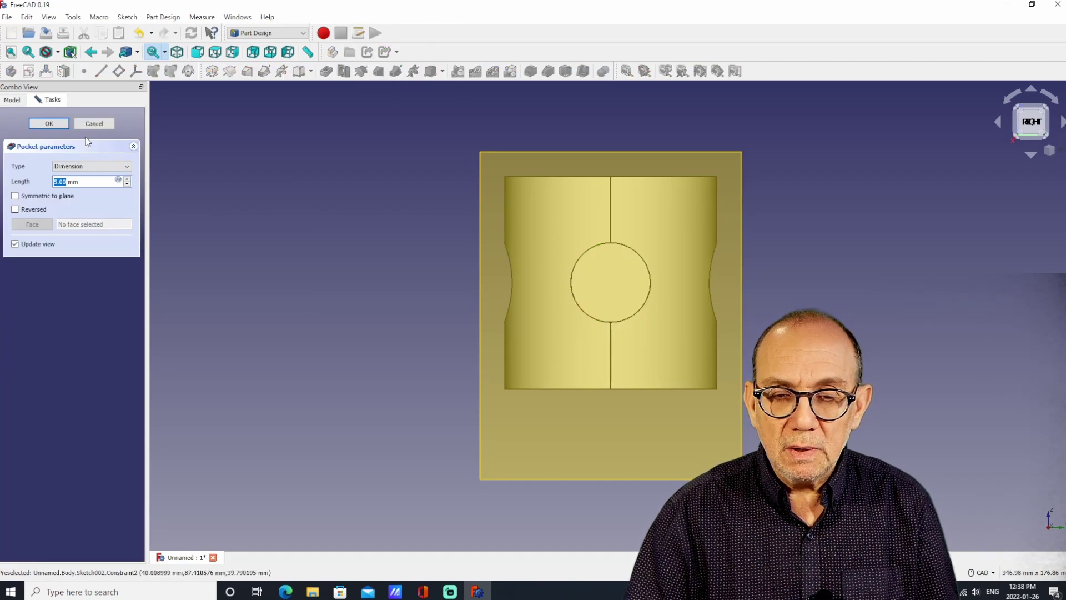
click(128, 166)
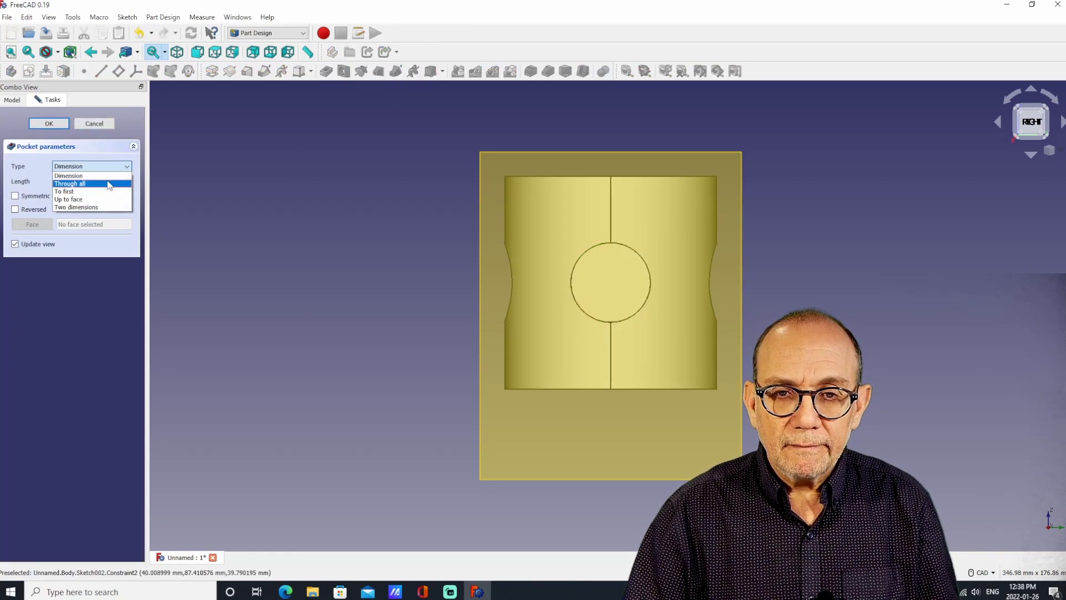
click(110, 184)
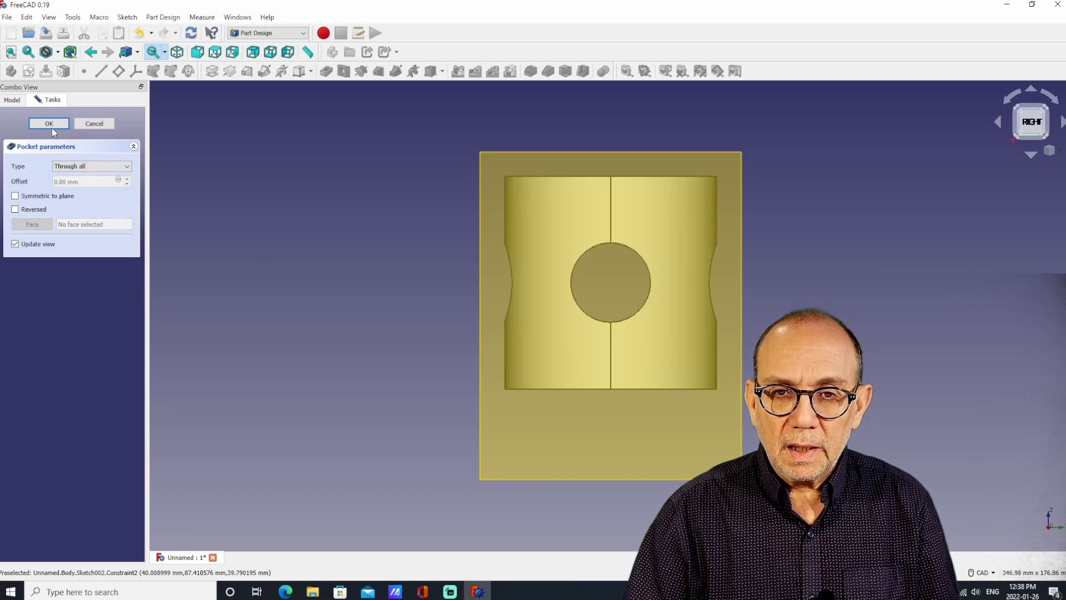
key(Return)
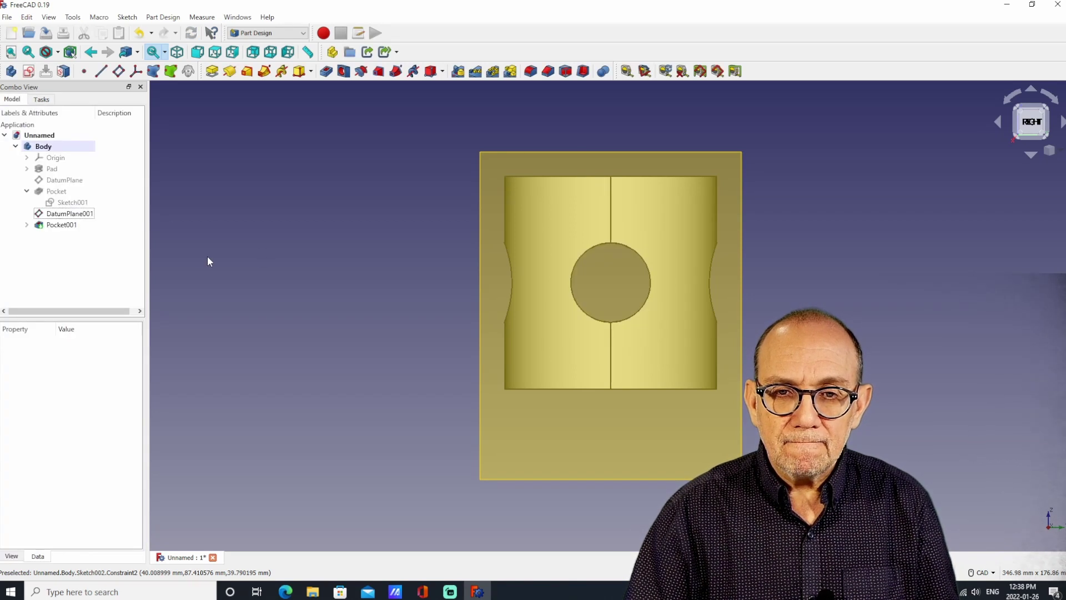
Step: Hide the second datum plane and inspect the two crossing holes from an angle
click(69, 213)
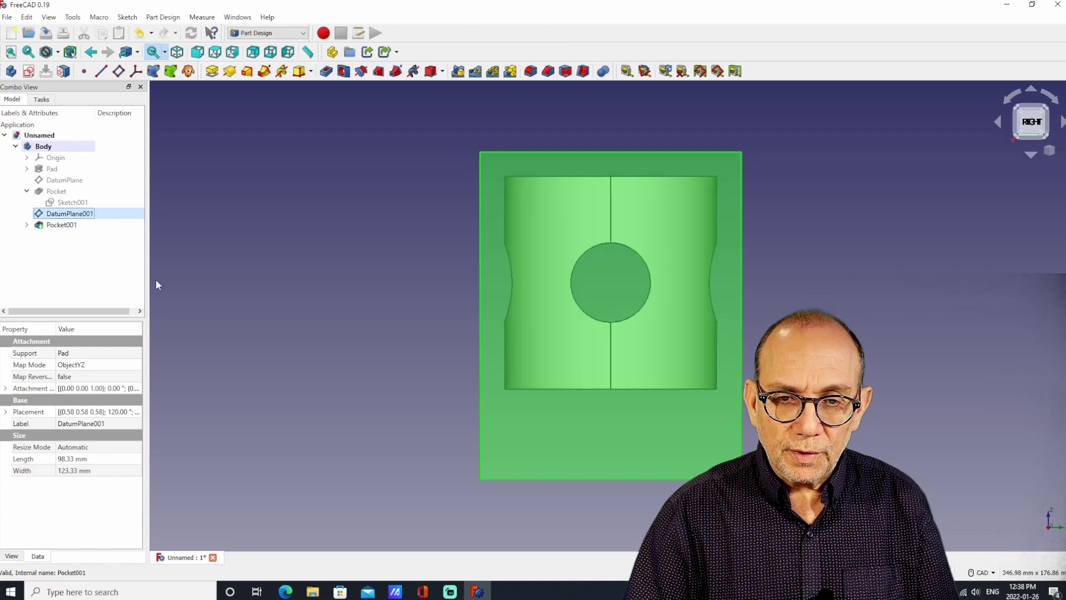
click(155, 285)
scroll(317, 259, up, 2)
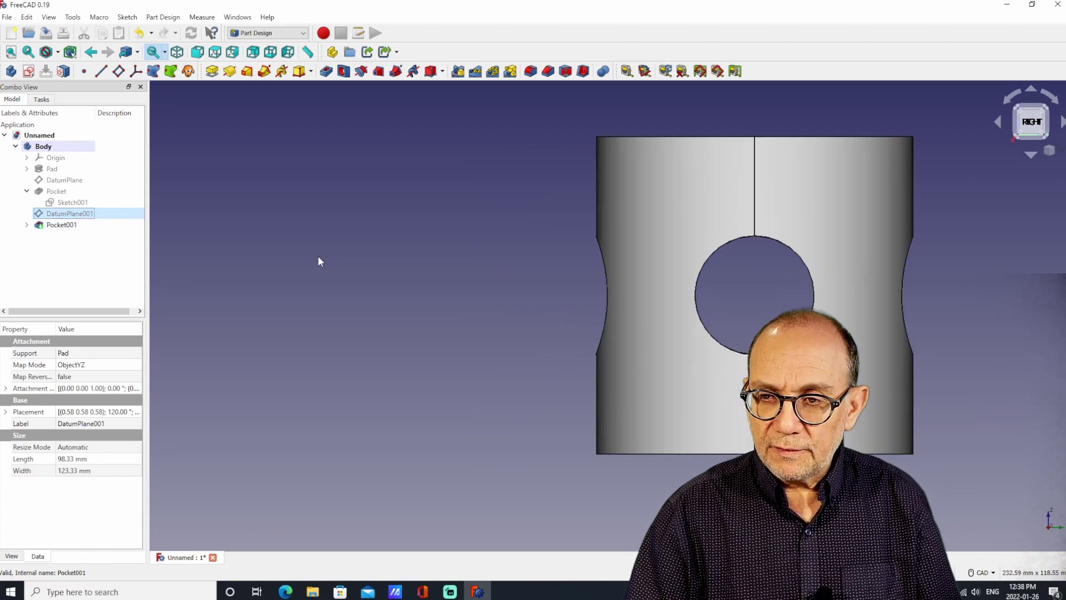
middle_drag(361, 247, 392, 265)
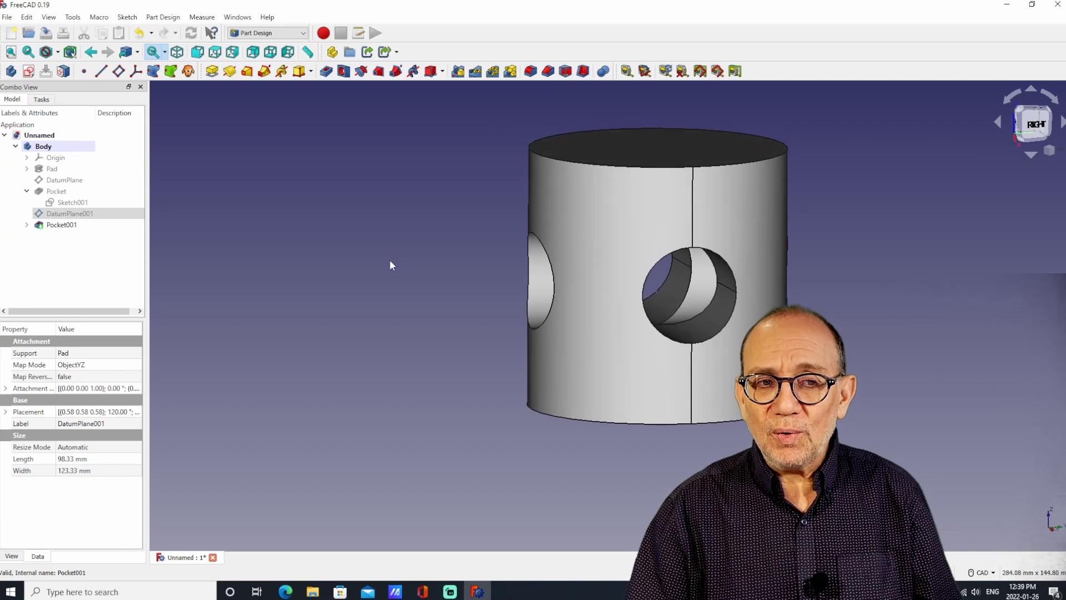